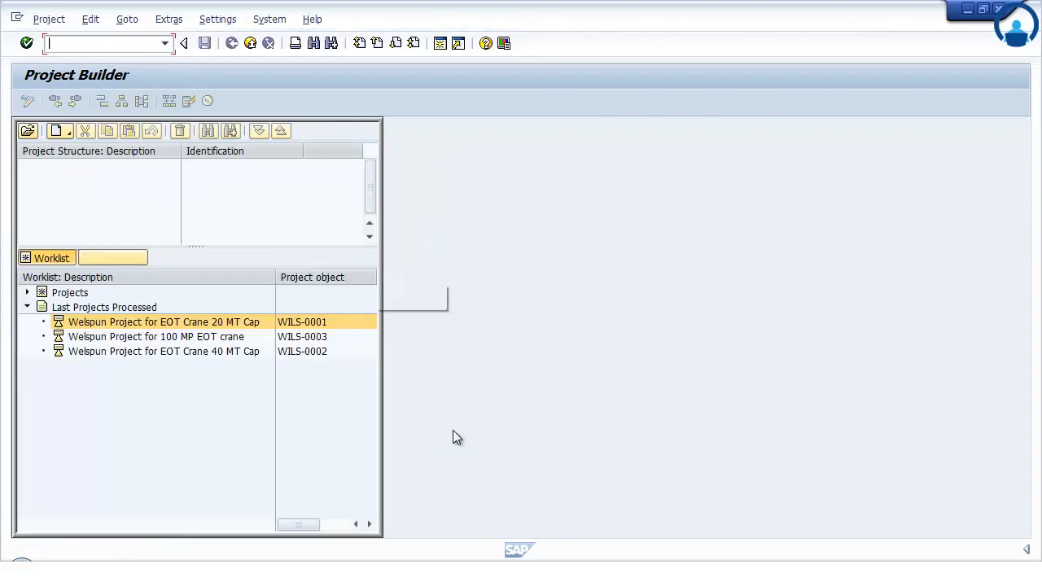
Step: Open project WILS-0001 from the last processed projects and expand its complete structure with the identification column readable
double_click(296, 323)
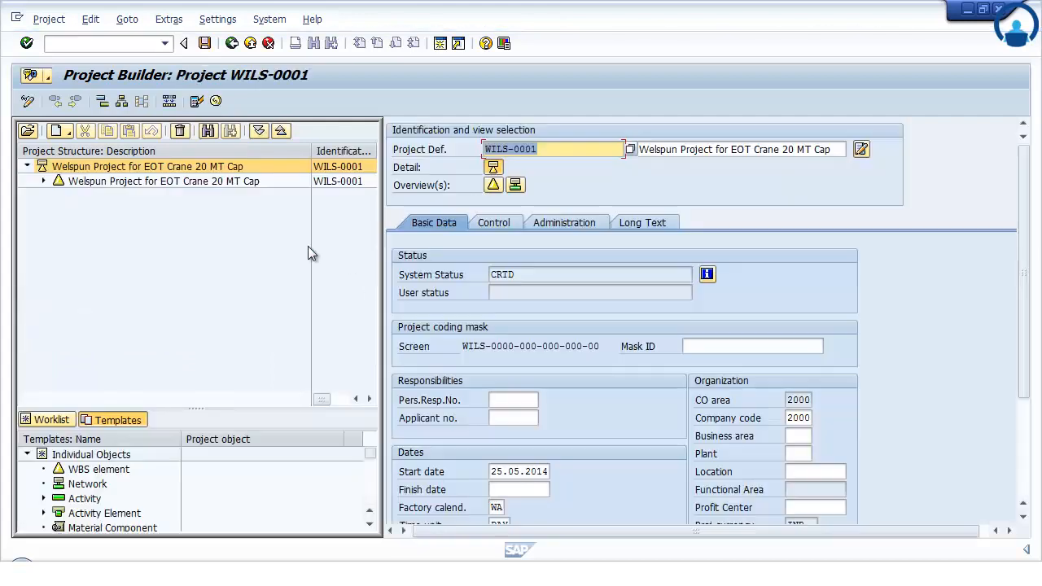
drag(310, 150, 259, 150)
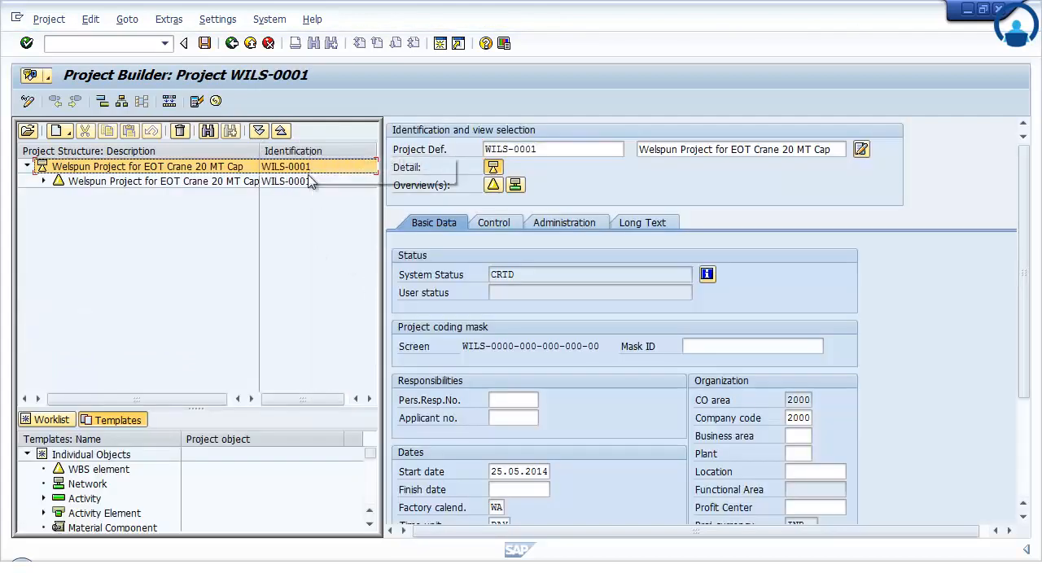
click(258, 132)
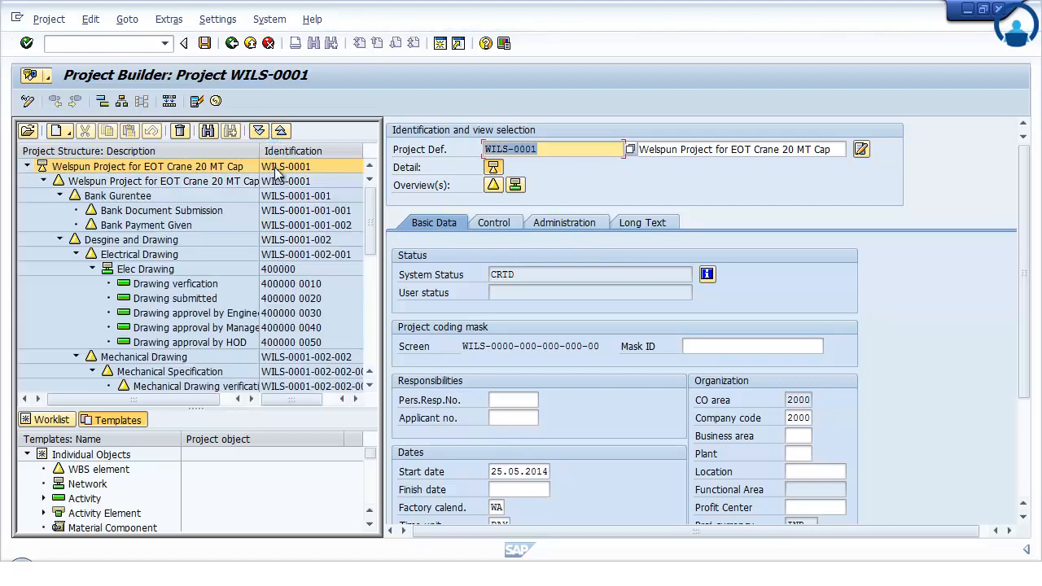
Step: View the hierarchy graphic of project WILS-0001, and exit Project Builder to the SAP Easy Access screen
click(123, 102)
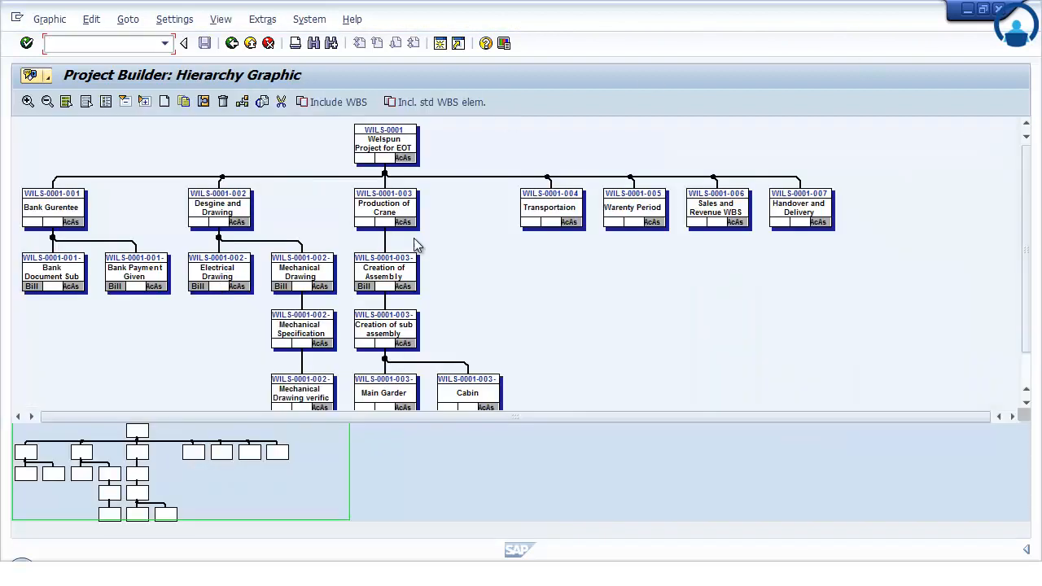
click(233, 44)
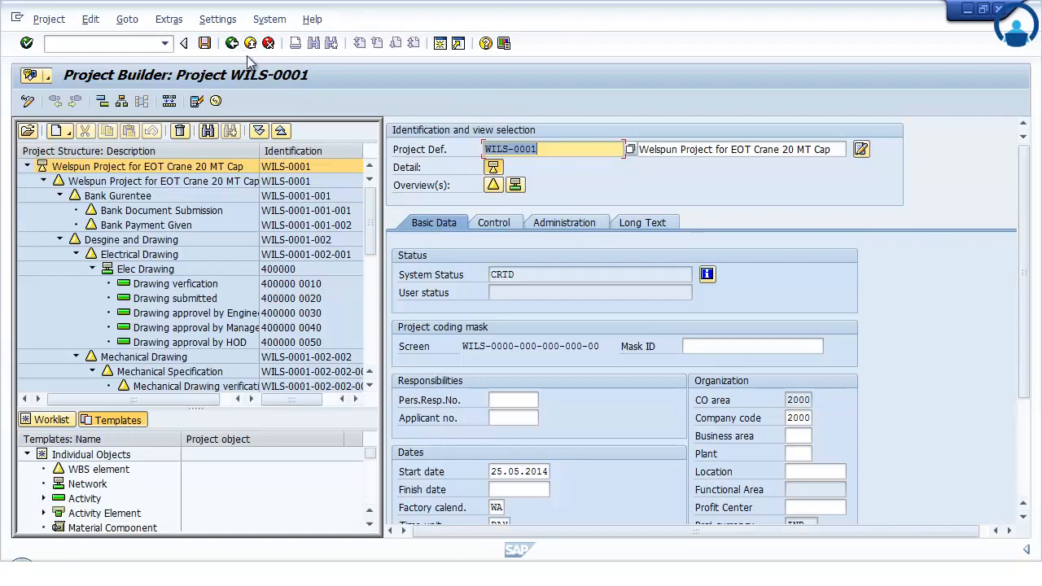
click(234, 45)
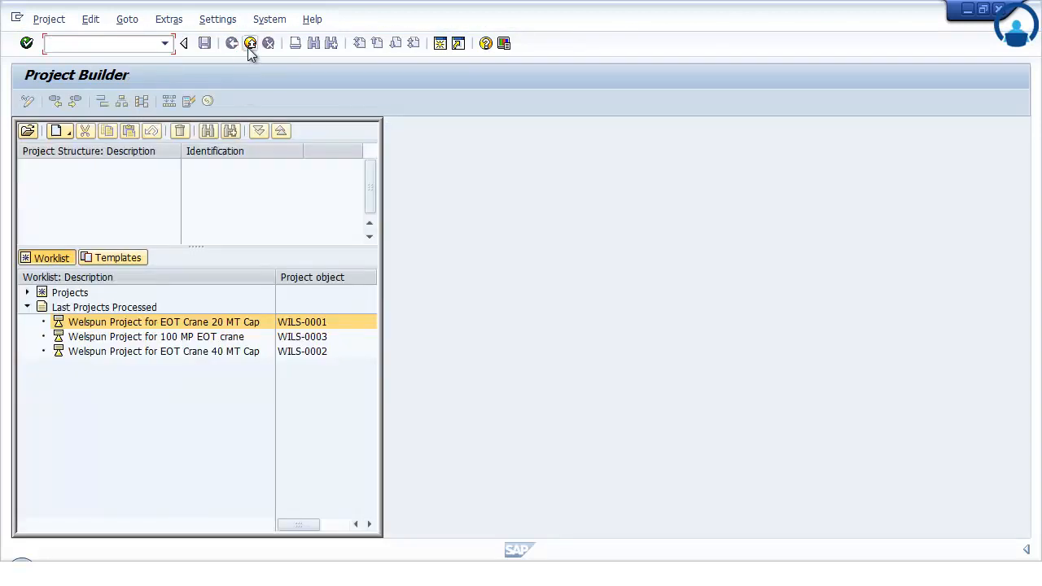
click(250, 45)
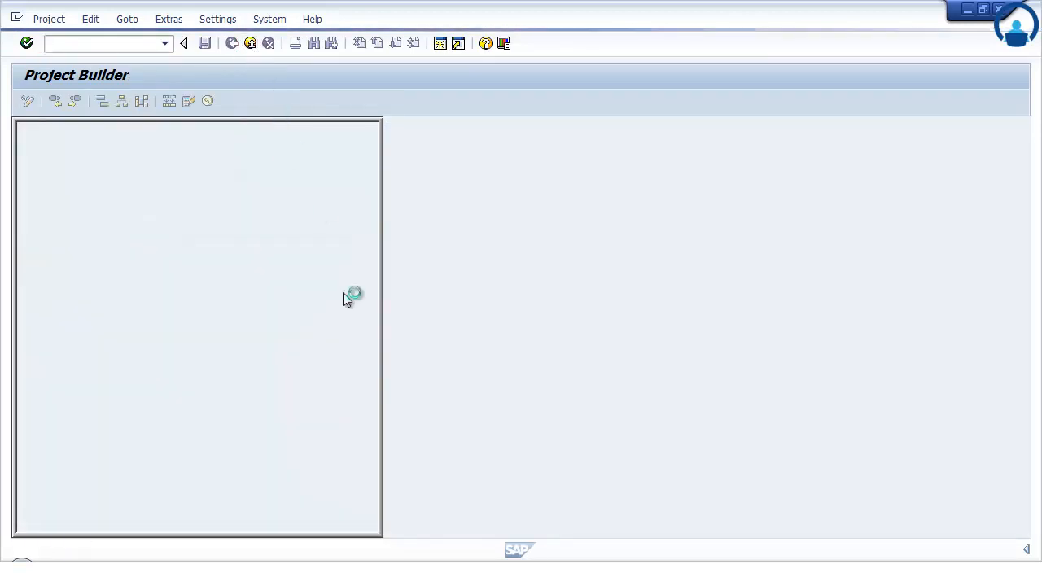
Step: Open CJ40 - Change for the overall values of WBS costs, within the Project System's financial planning
click(40, 190)
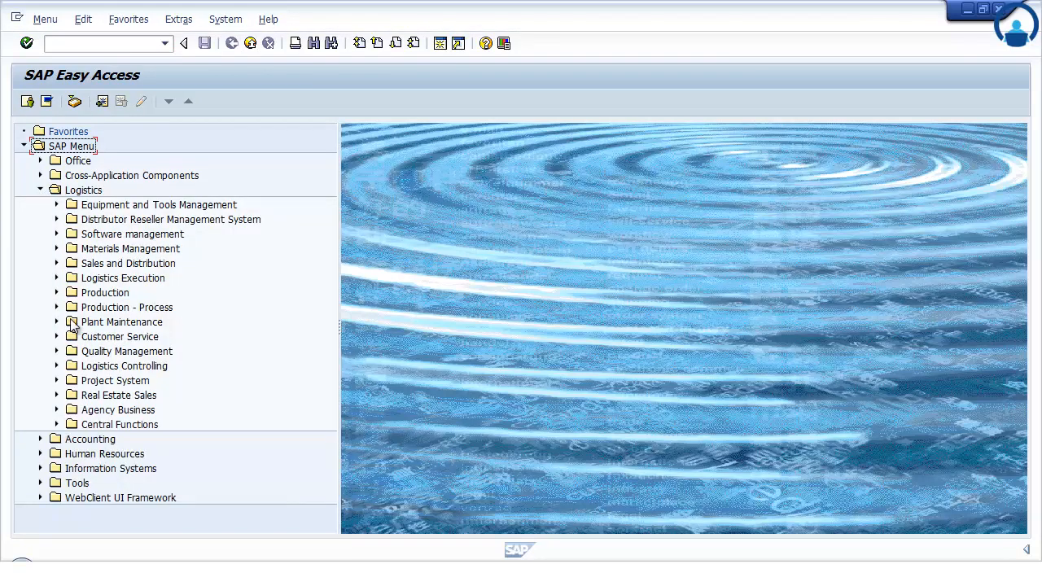
click(56, 380)
scroll(218, 419, down, 4)
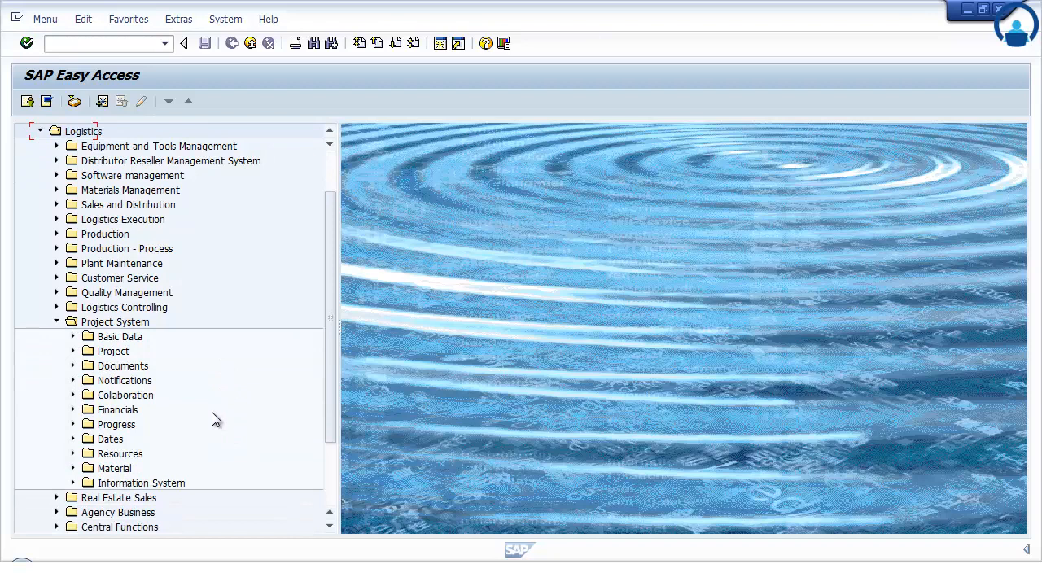
click(74, 351)
scroll(76, 359, down, 4)
click(74, 439)
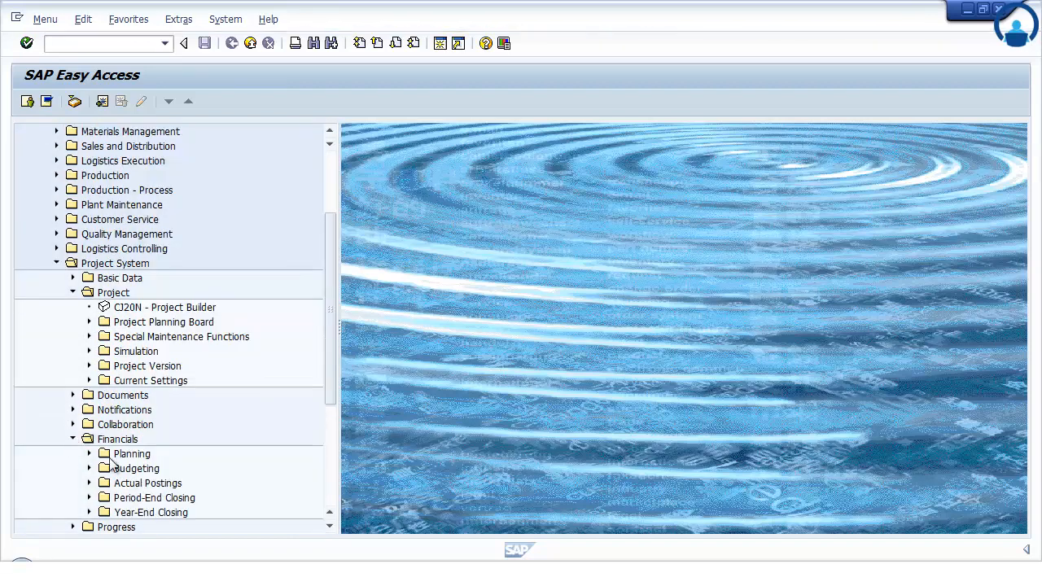
click(89, 454)
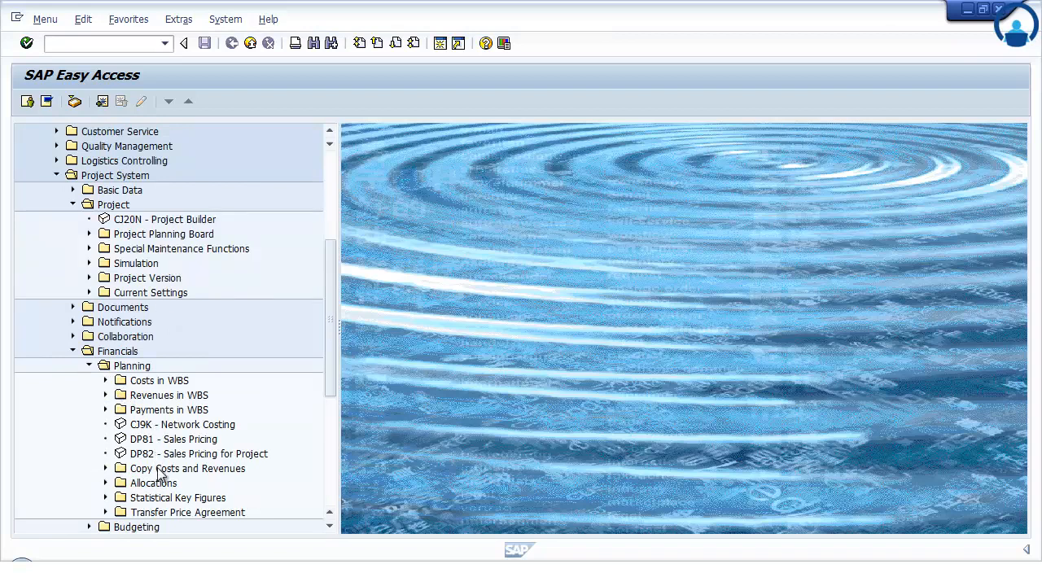
click(106, 381)
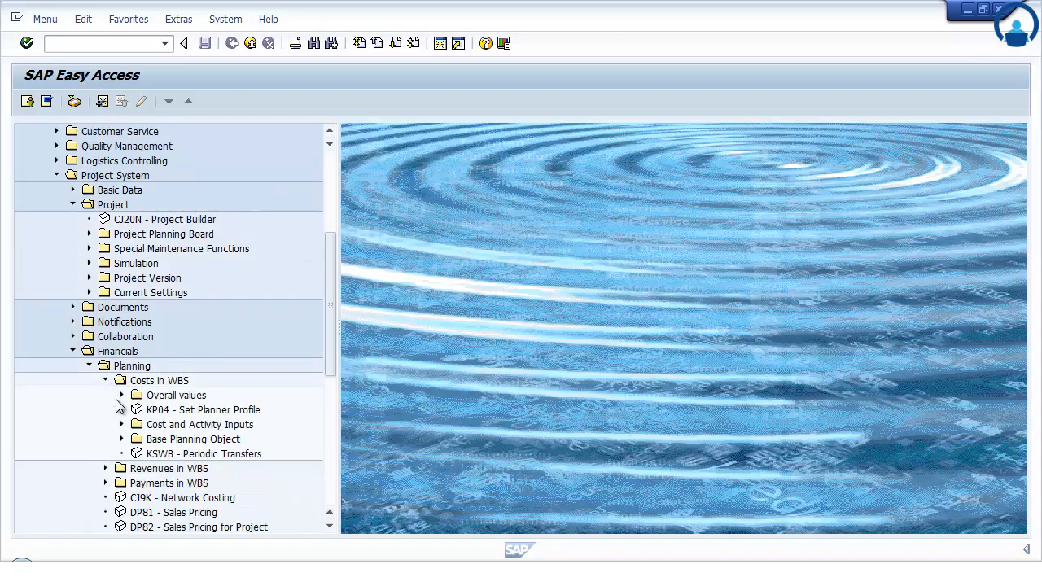
click(120, 396)
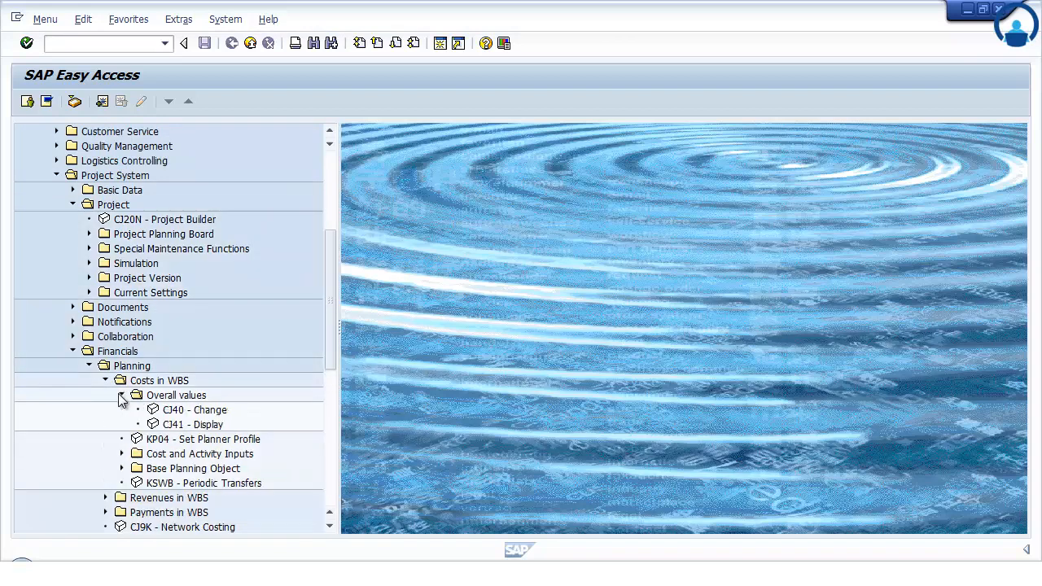
click(208, 412)
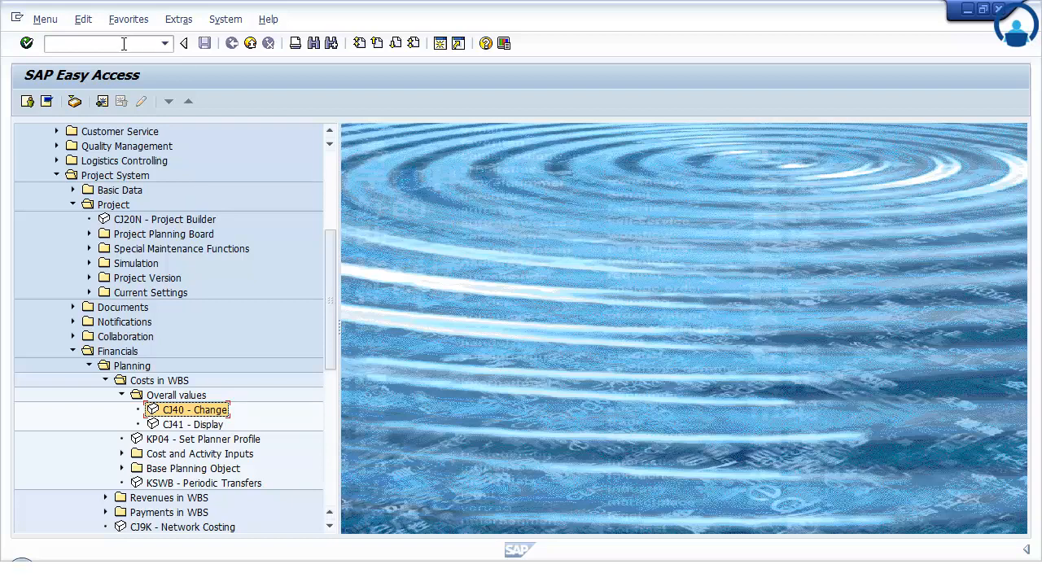
double_click(210, 413)
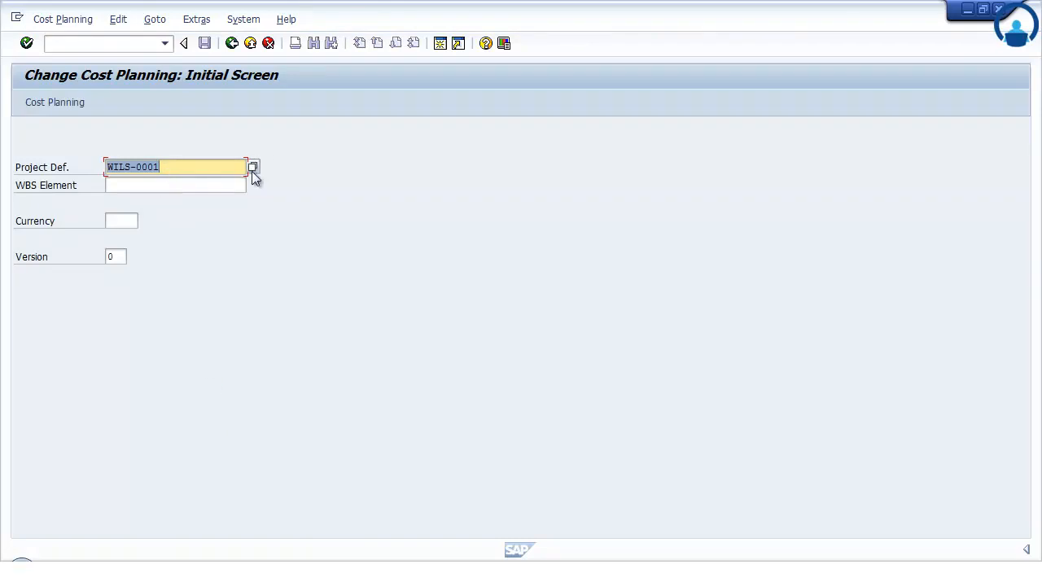
Step: Search the project definitions without criteria and choose WILS-0001 as the project for cost planning
click(252, 167)
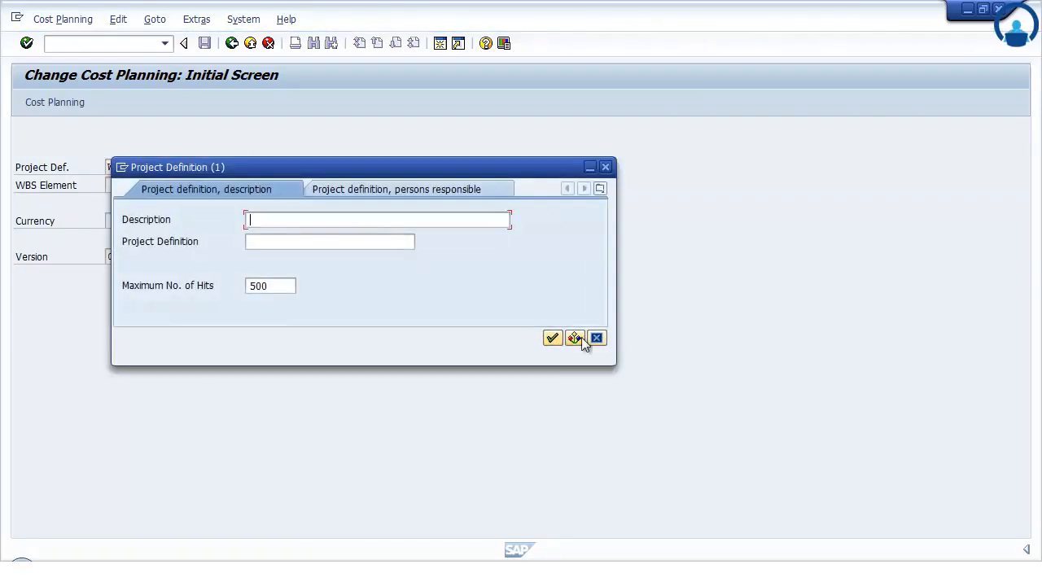
click(553, 337)
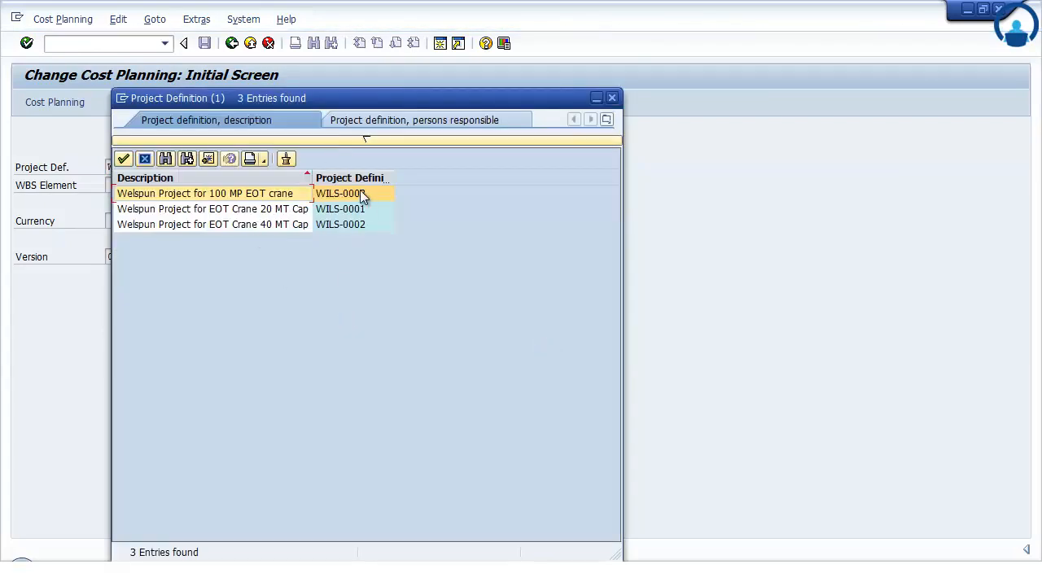
double_click(359, 208)
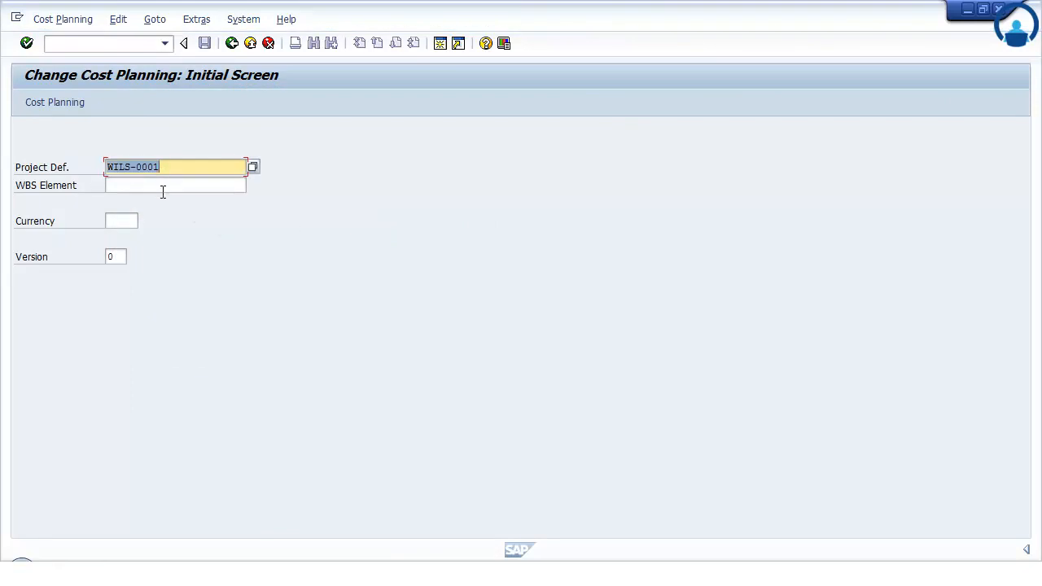
Step: Look up the possible values for the cost planning version, displaying only versions with plans
click(116, 255)
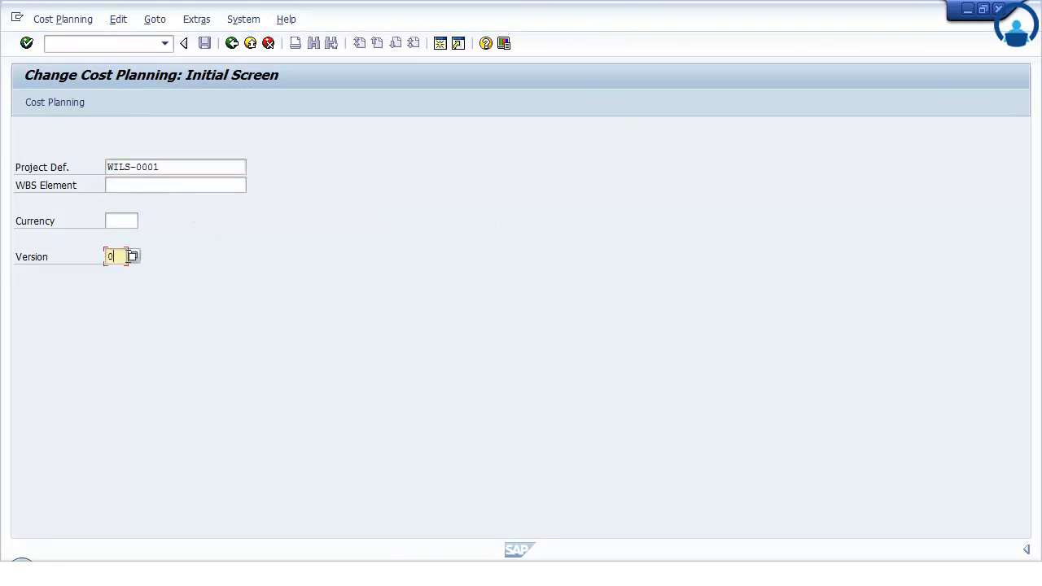
click(132, 259)
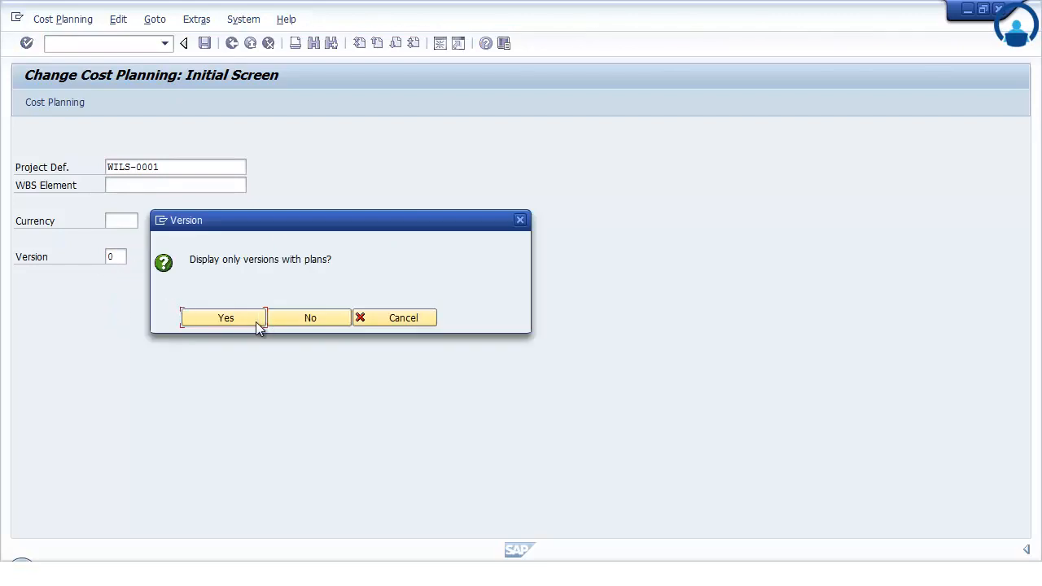
click(240, 321)
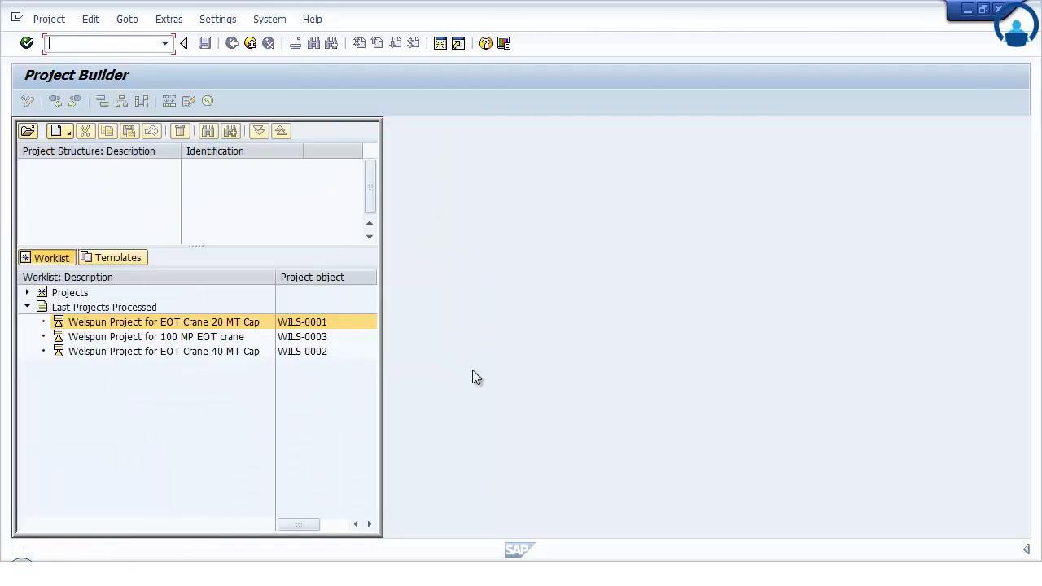
Step: Open project WILS-0001 in Project Builder, and exit the Change Cost Planning screen in the other session
double_click(314, 324)
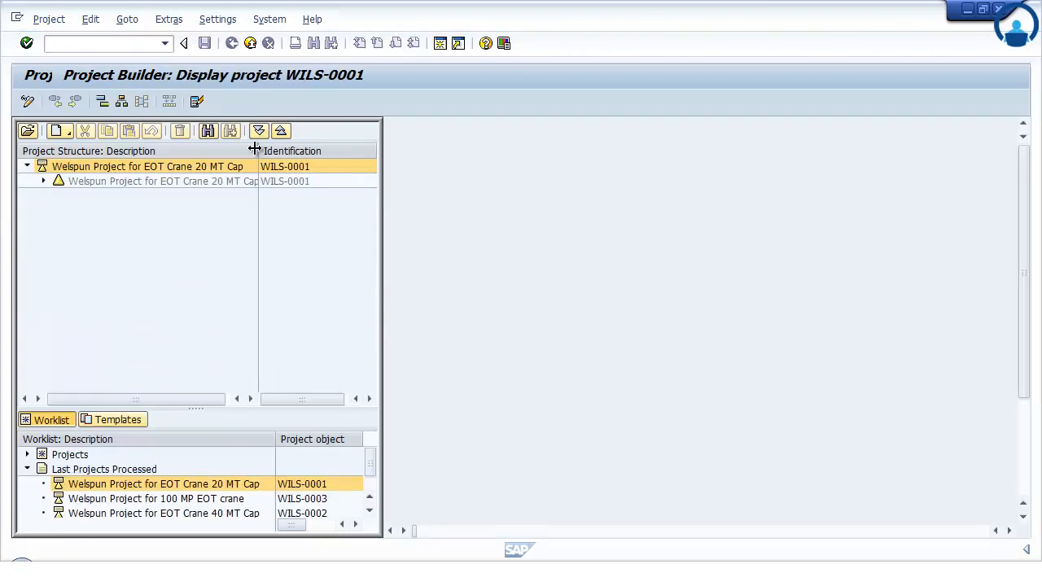
click(328, 575)
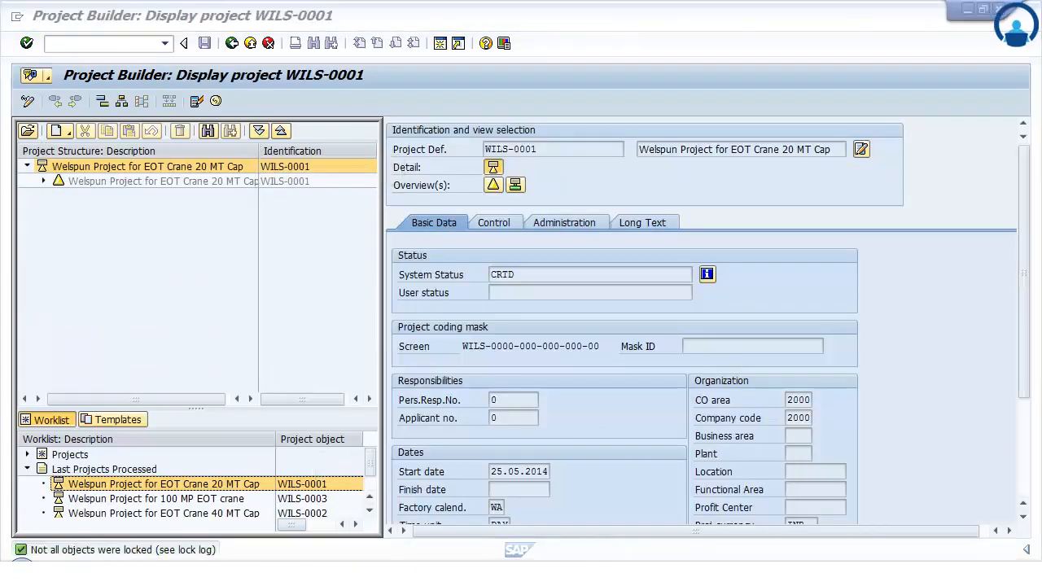
click(396, 483)
click(234, 43)
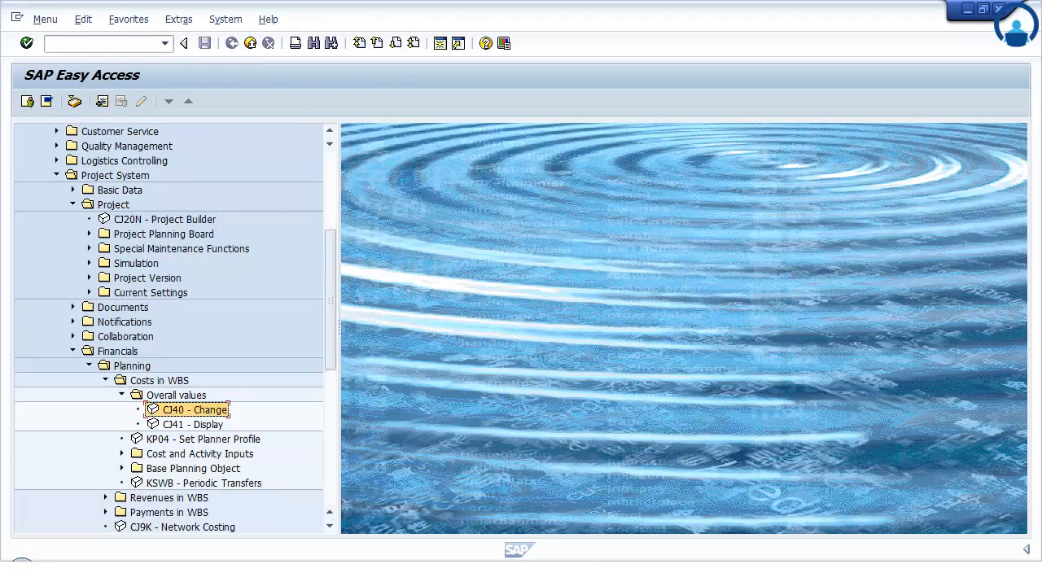
Step: Return to the Project Builder session and switch project WILS-0001 from display to change mode
mouse_move(328, 575)
click(505, 489)
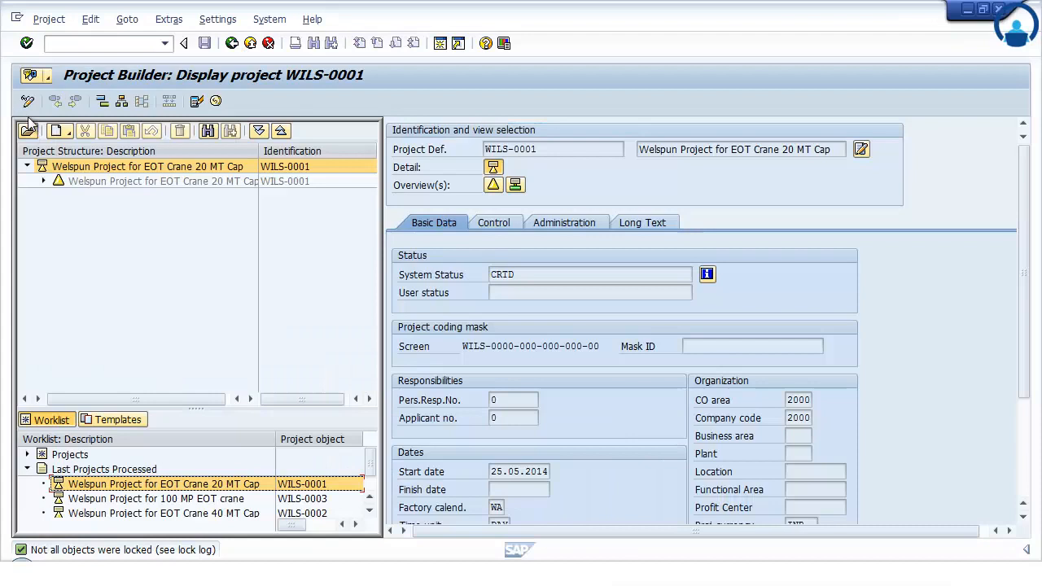
click(28, 101)
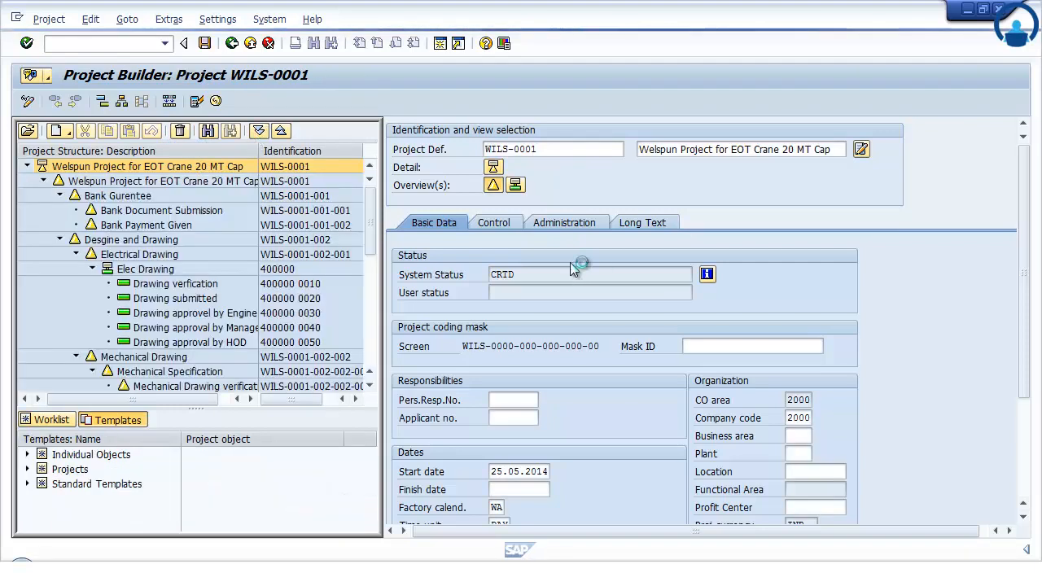
Step: In the WBS element overview, mark the WBS elements of WILS-0001 as planning elements (PE) and save the project
drag(619, 275, 528, 274)
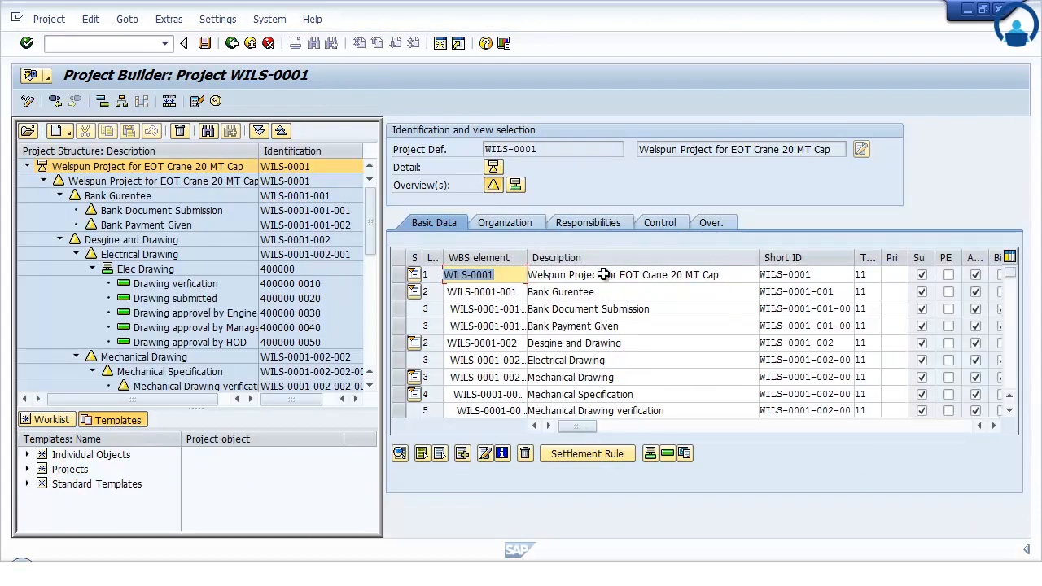
click(949, 276)
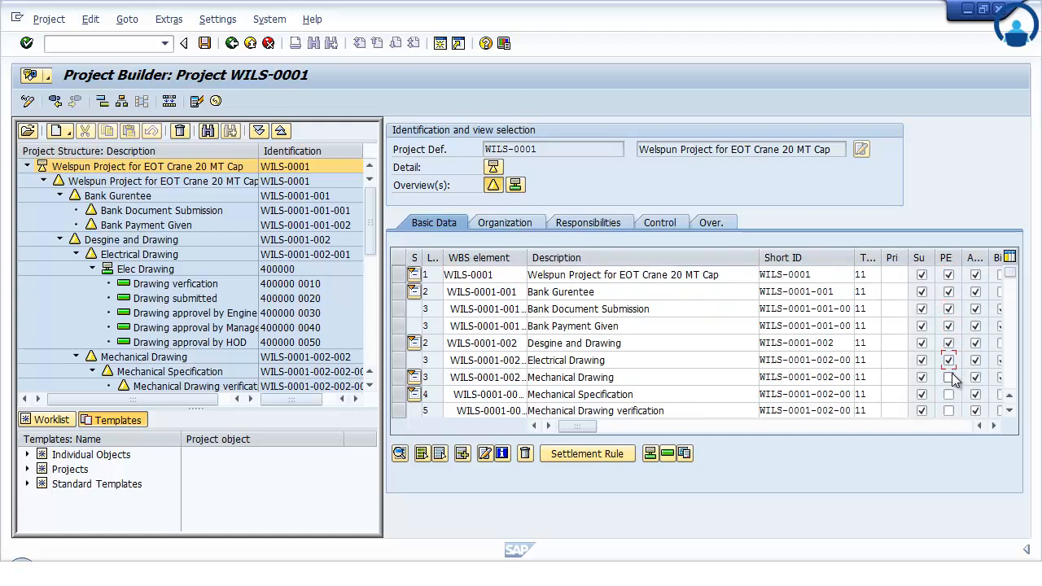
scroll(967, 410, down, 2)
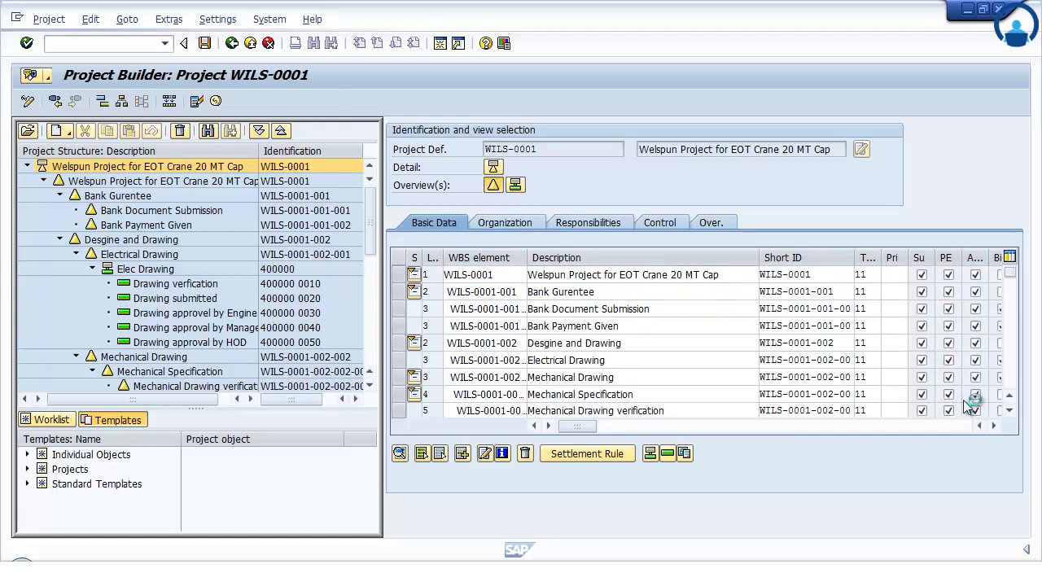
scroll(977, 396, down, 1)
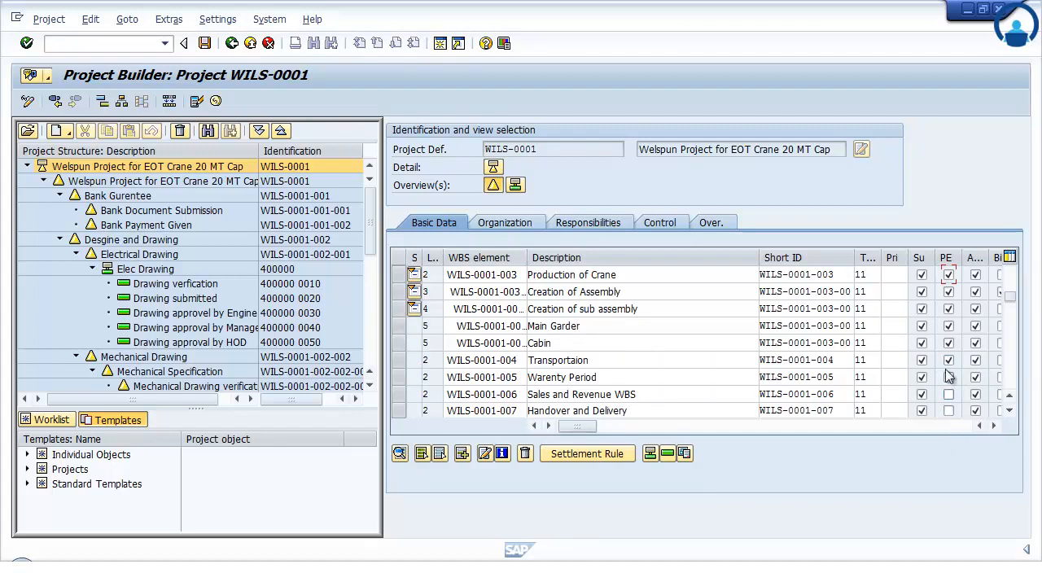
click(205, 43)
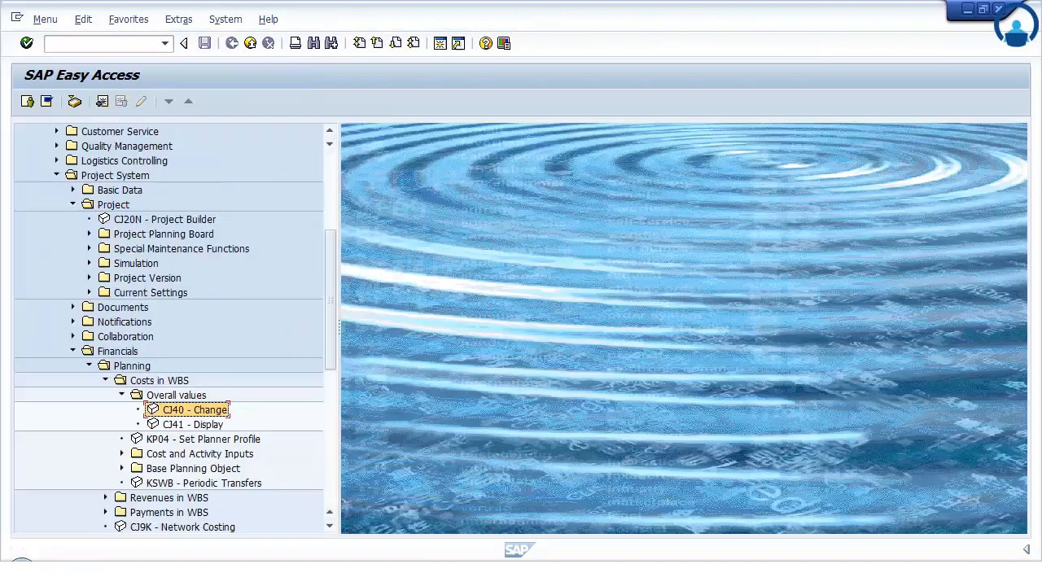
Step: Return to the Change Cost Planning initial screen and open the WBS element overview for WILS-0001 with version 1
key(alt+Tab)
click(521, 493)
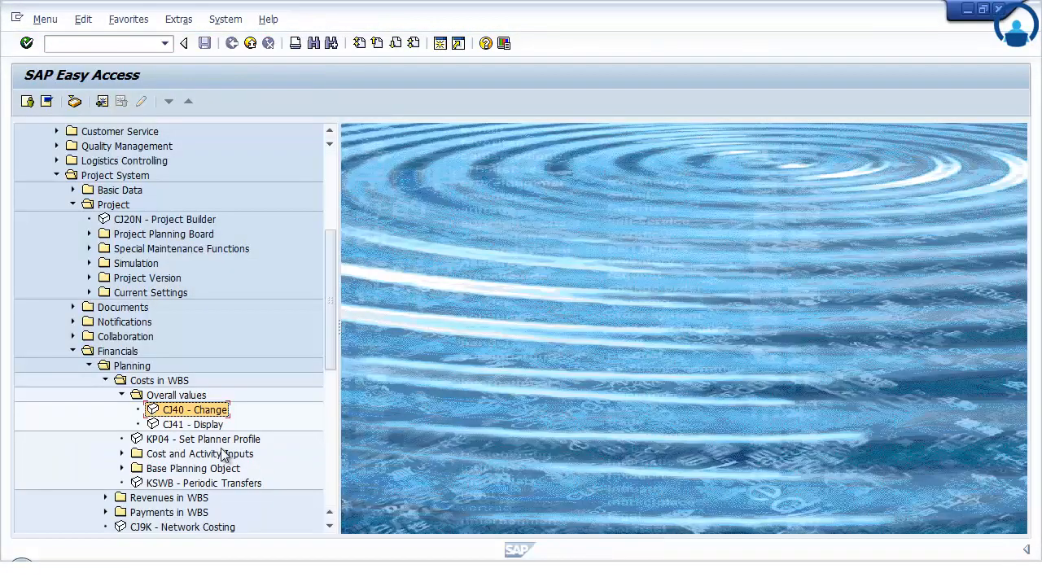
click(328, 516)
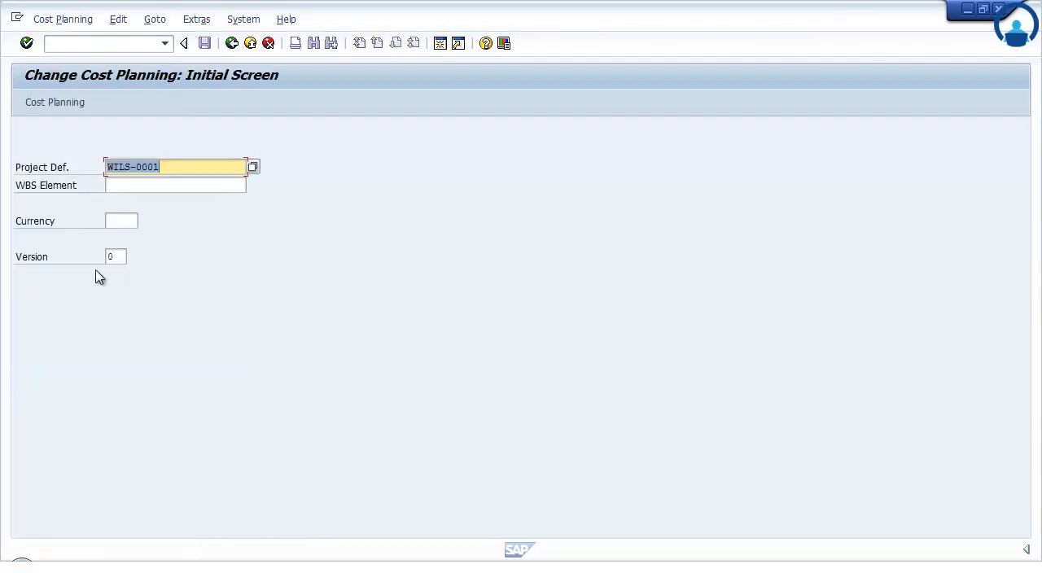
click(114, 256)
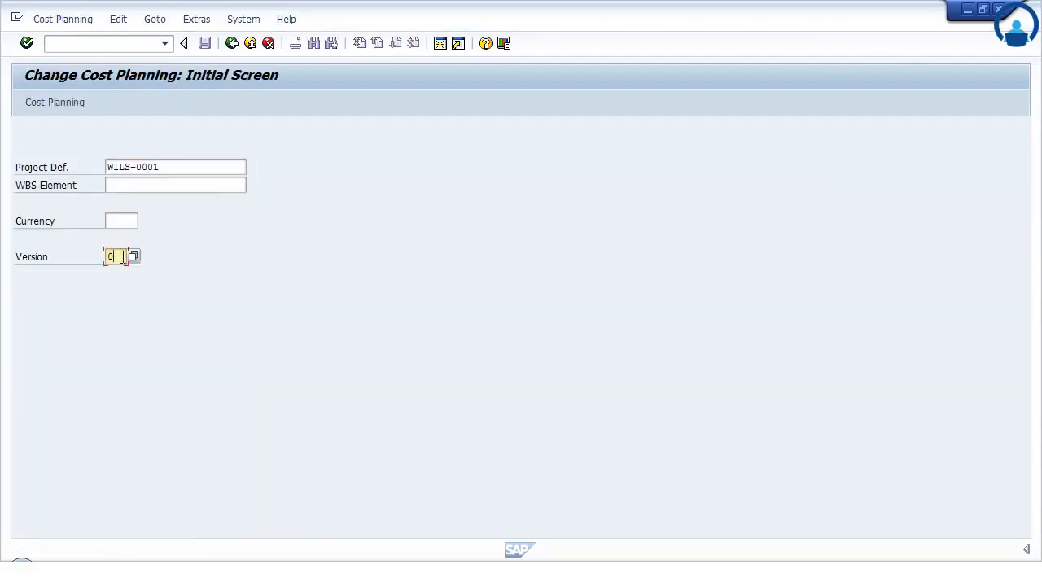
text(1)
key(Return)
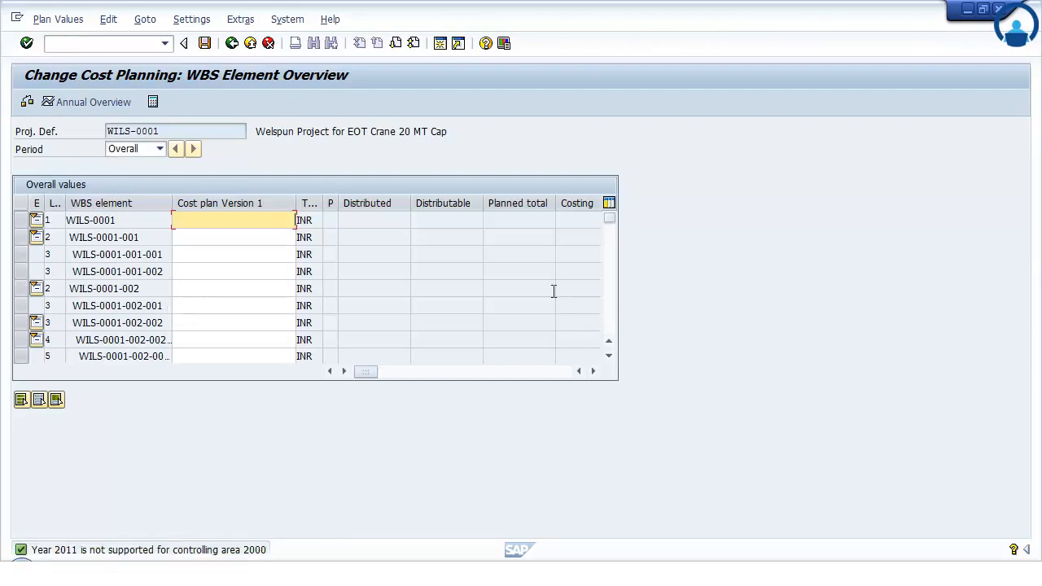
Step: Look through the WBS elements in the cost plan table and widen the WBS element column to fit the full IDs
click(615, 274)
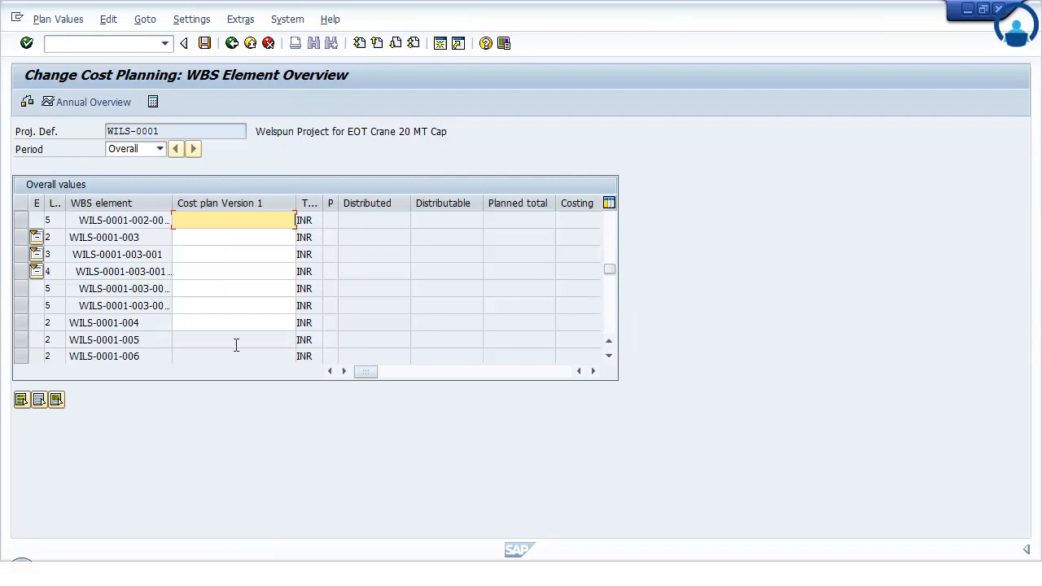
scroll(232, 346, down, 1)
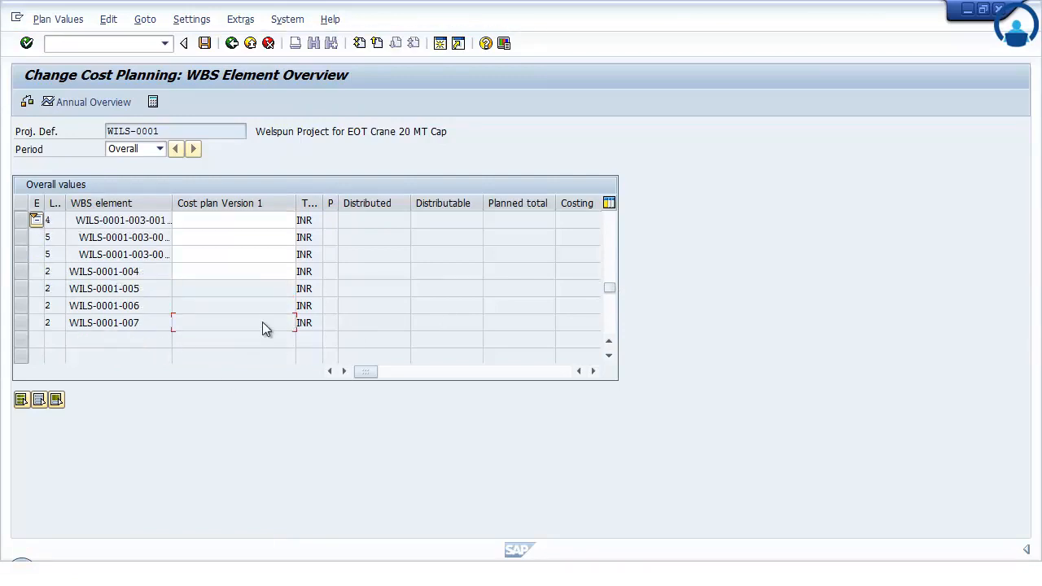
scroll(269, 306, up, 1)
drag(615, 274, 603, 204)
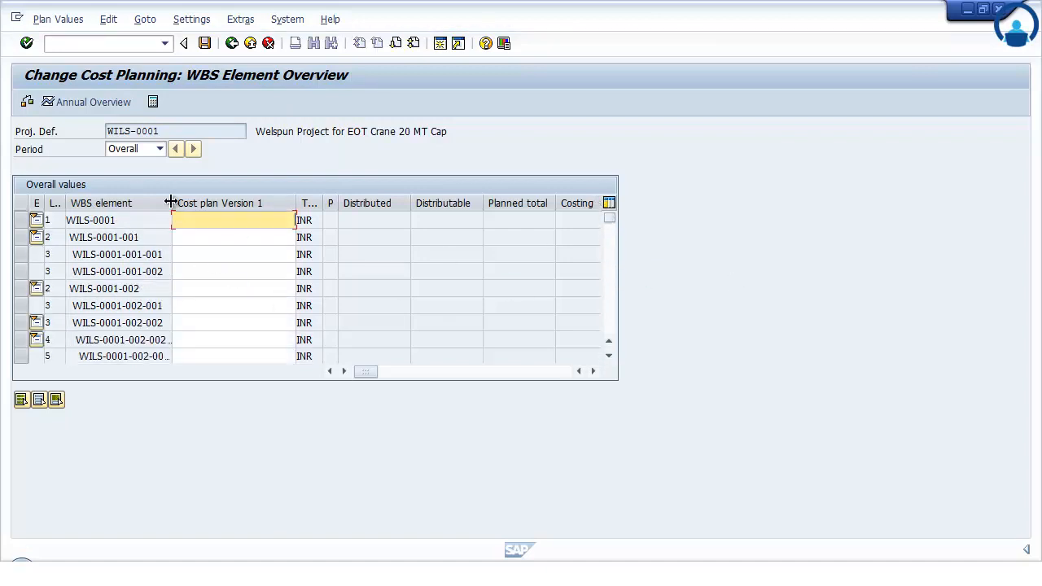
drag(172, 202, 217, 204)
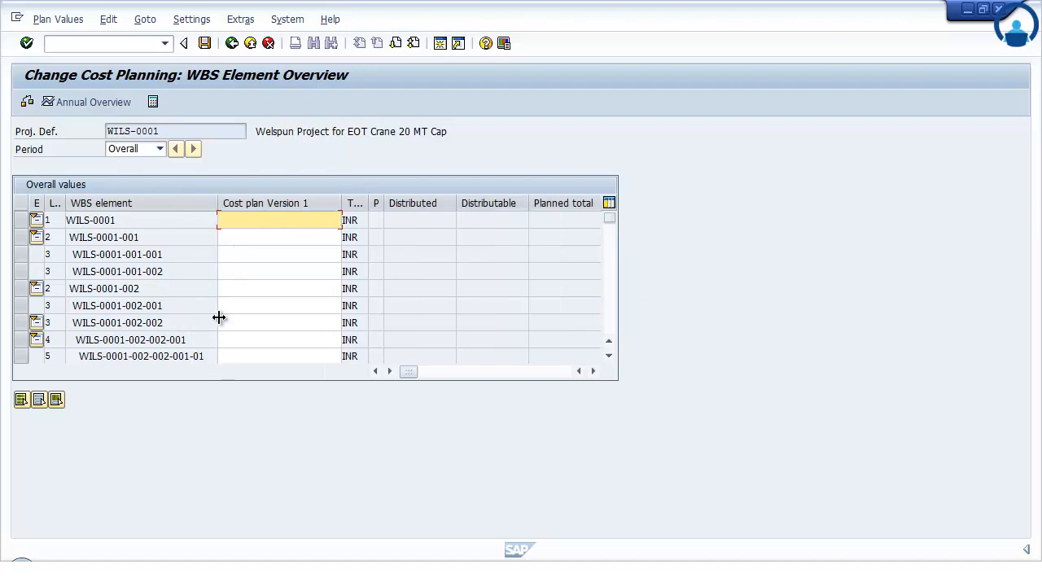
Step: Change the display options to show the WBS elements by description, and widen the WBS element column further
click(208, 26)
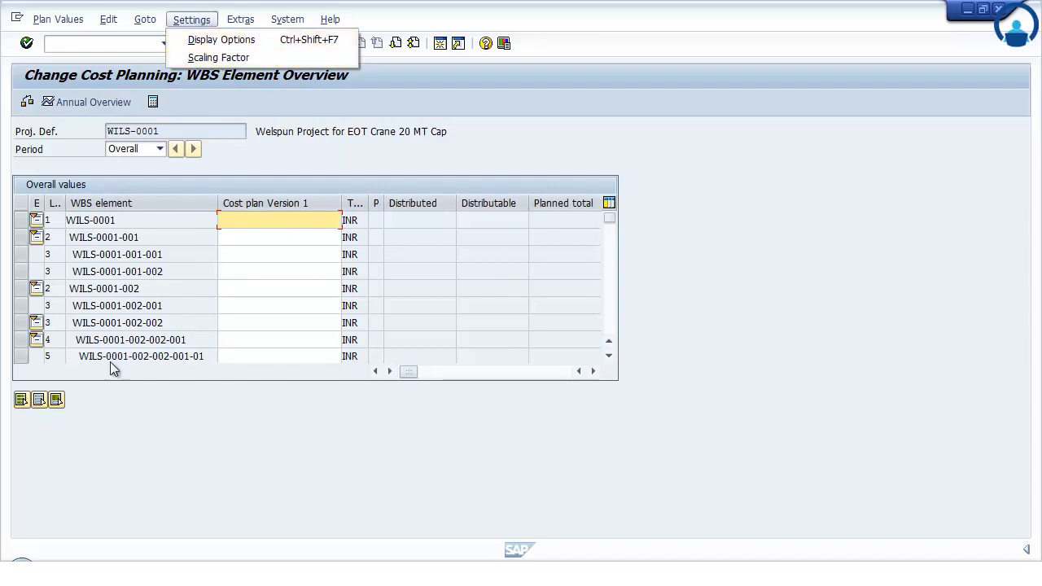
click(224, 39)
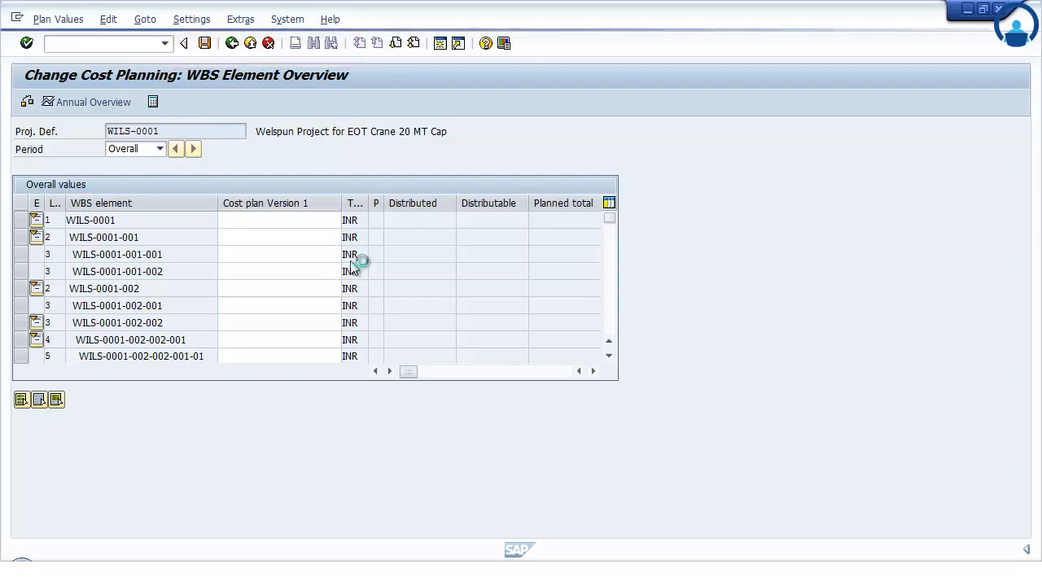
click(301, 437)
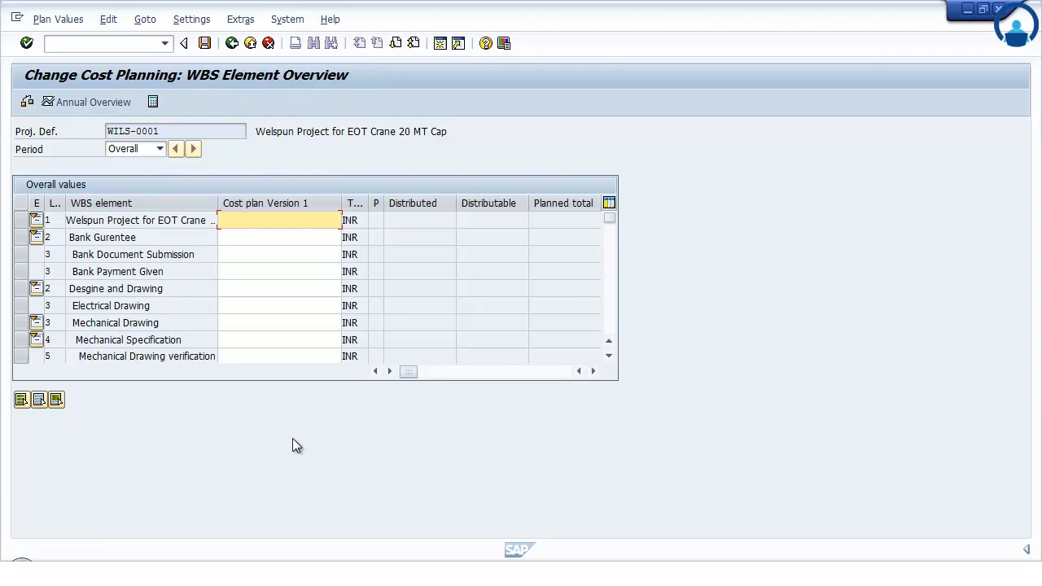
drag(216, 205, 247, 206)
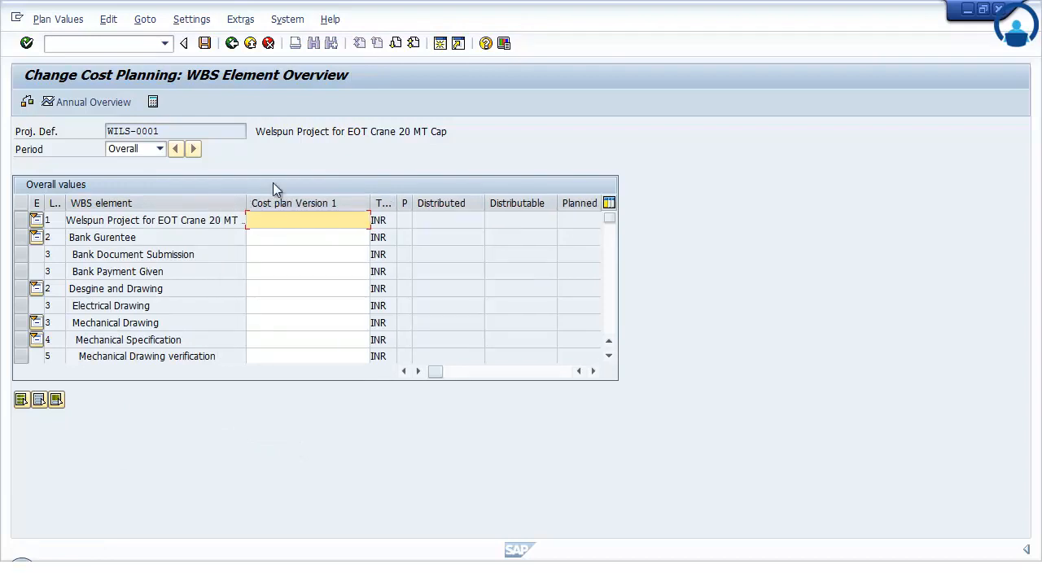
Step: Set the planning period to 2014
click(161, 150)
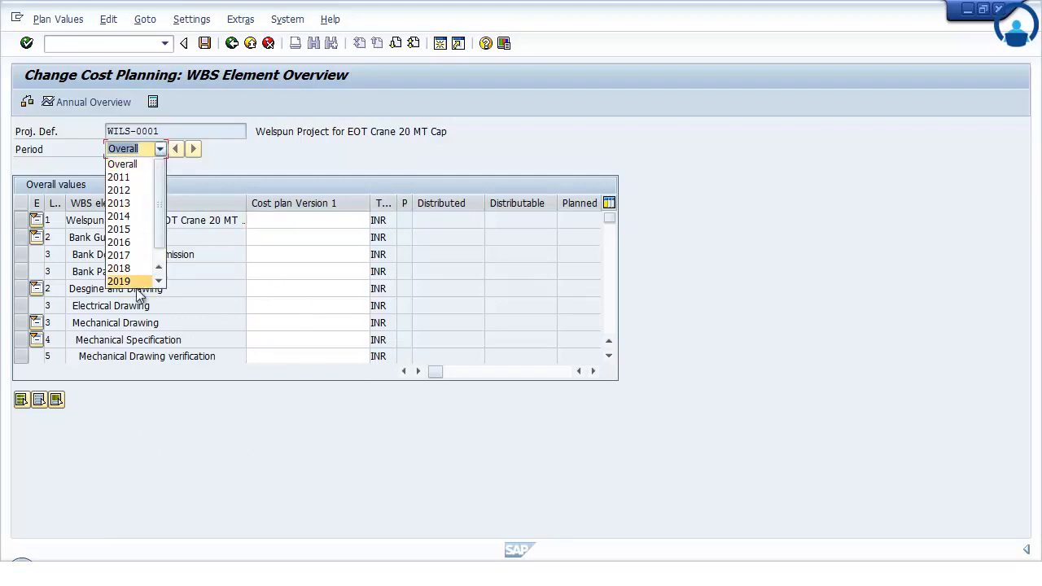
click(303, 223)
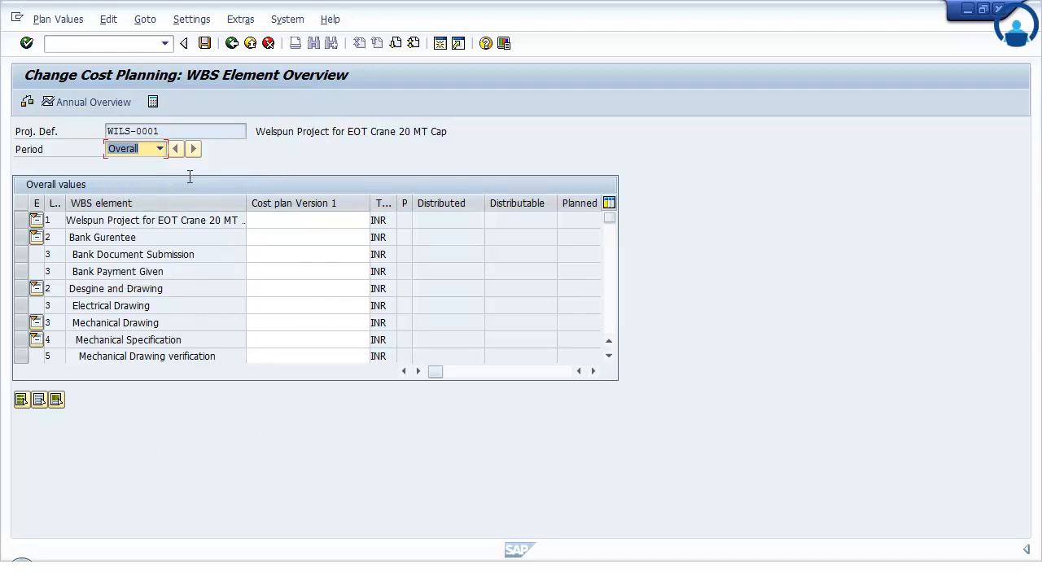
click(161, 150)
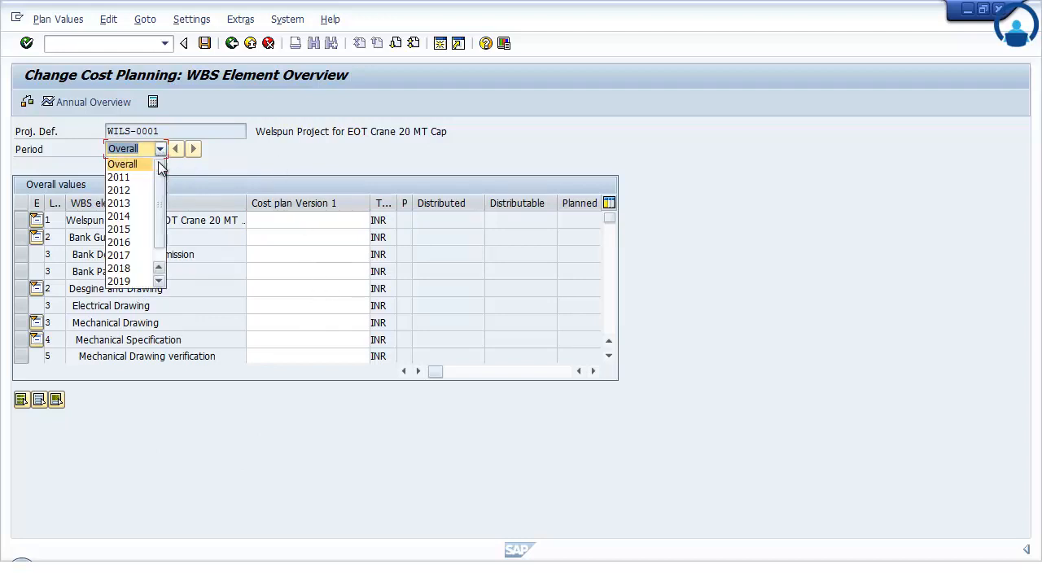
click(144, 217)
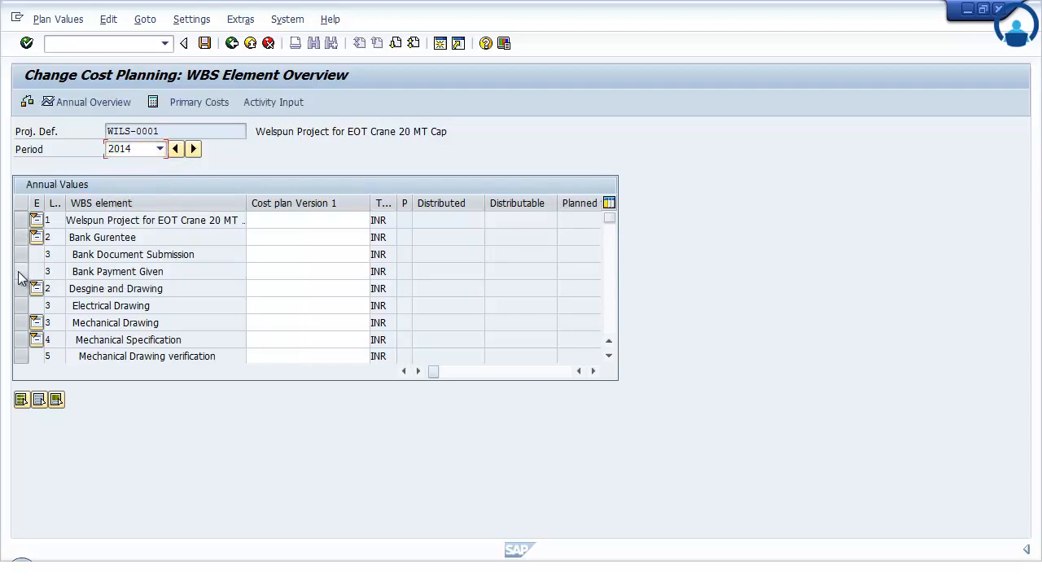
Step: Enter 2014 plan costs of 200000 for Bank Payment Given and 500000 for Mechanical Drawing verification in version 1
click(21, 273)
click(339, 272)
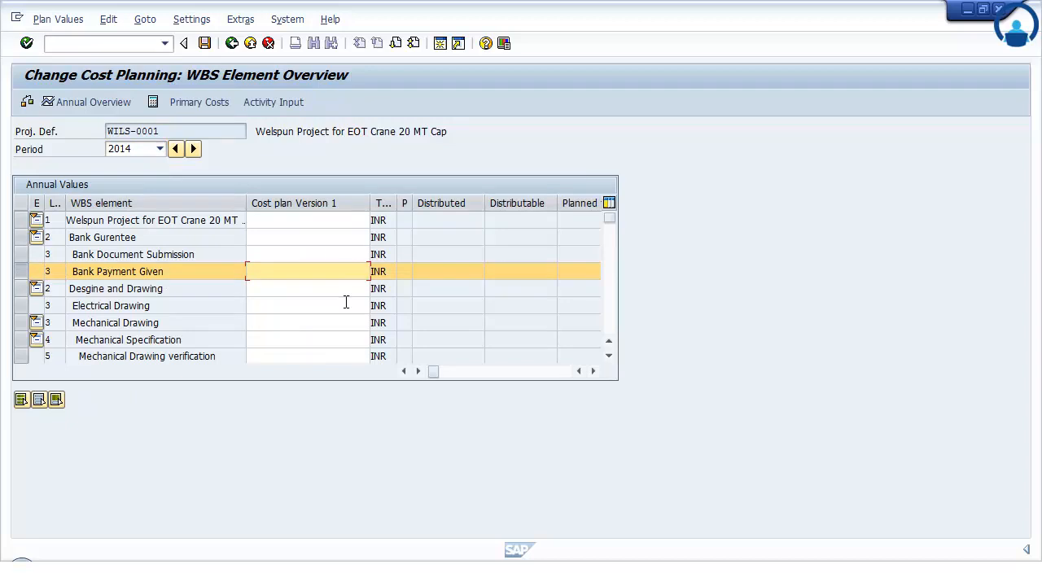
text(200000)
click(354, 357)
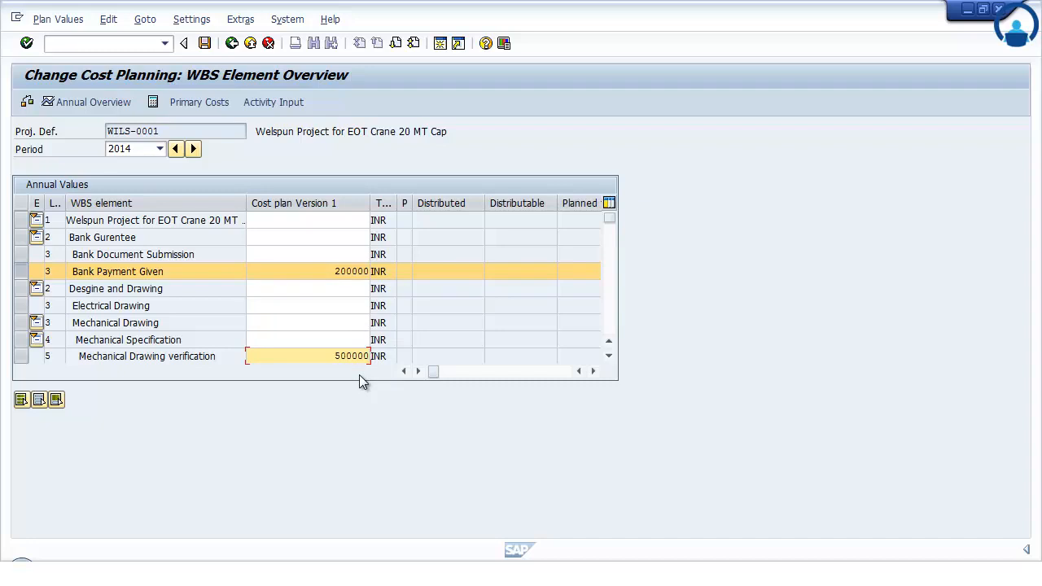
key(Return)
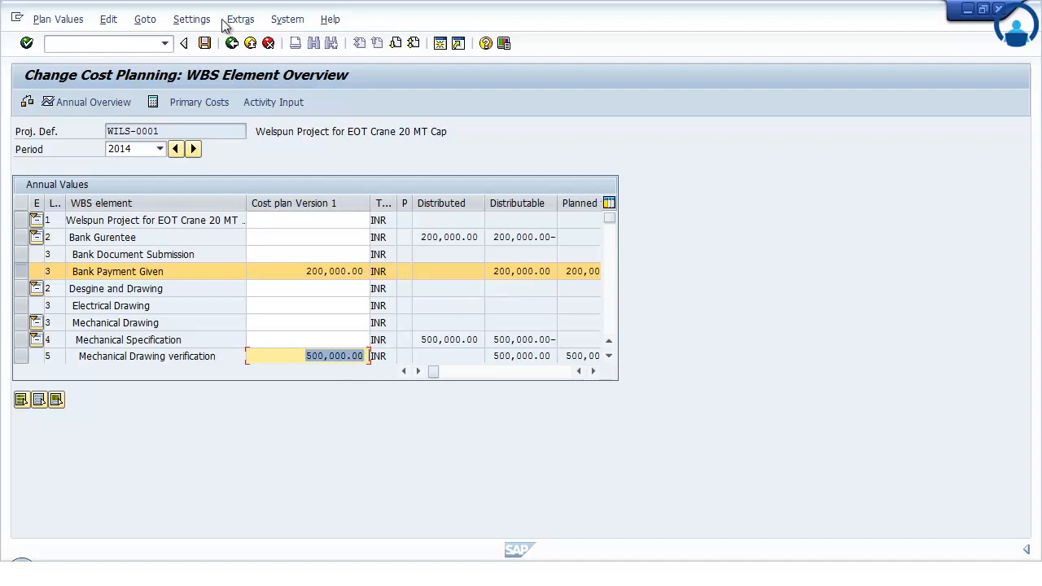
Step: Set the period to Overall and check the Cumulative and Remainder values of the WBS elements
click(144, 20)
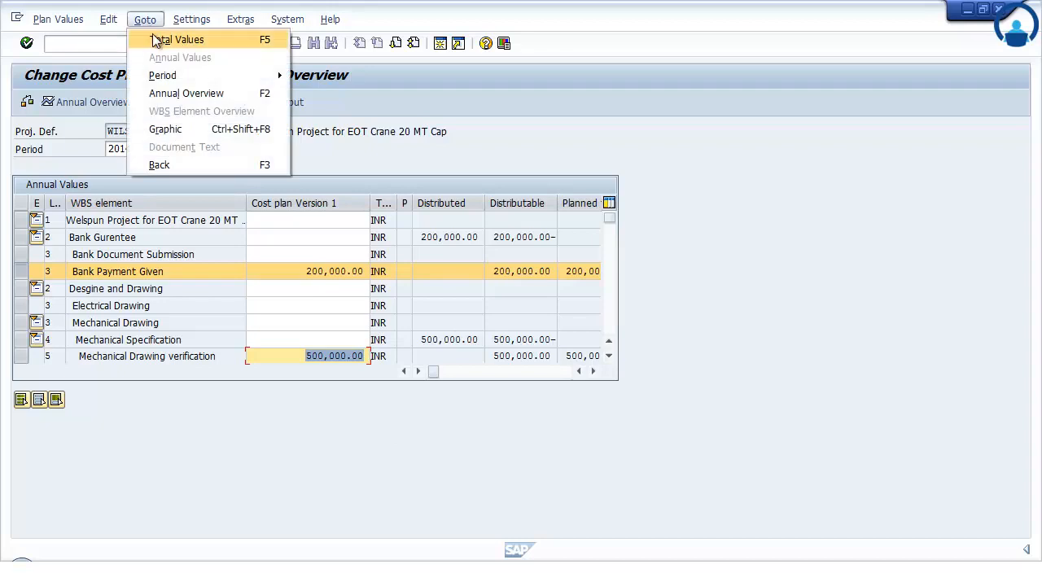
click(798, 177)
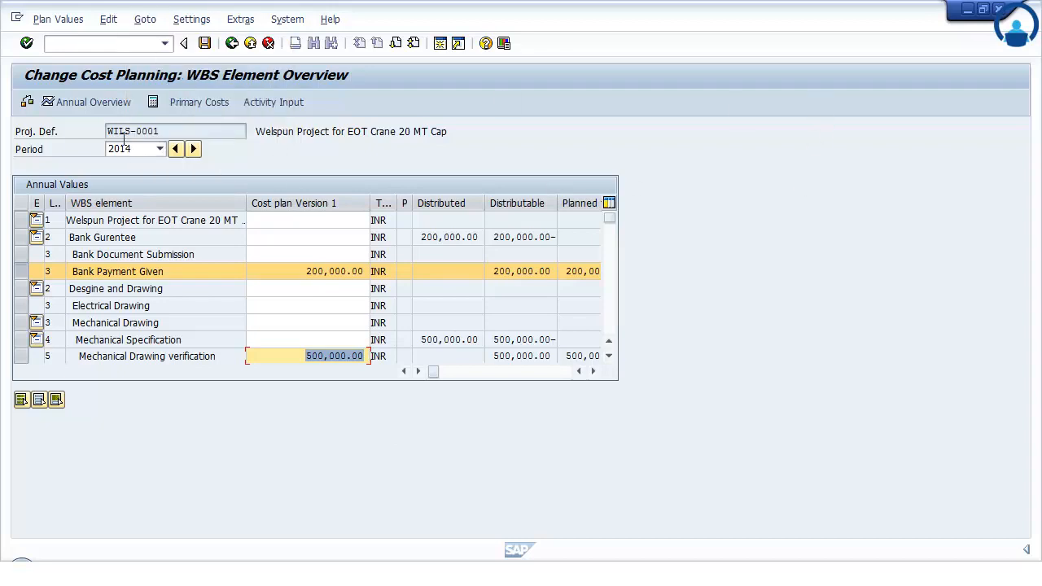
click(159, 148)
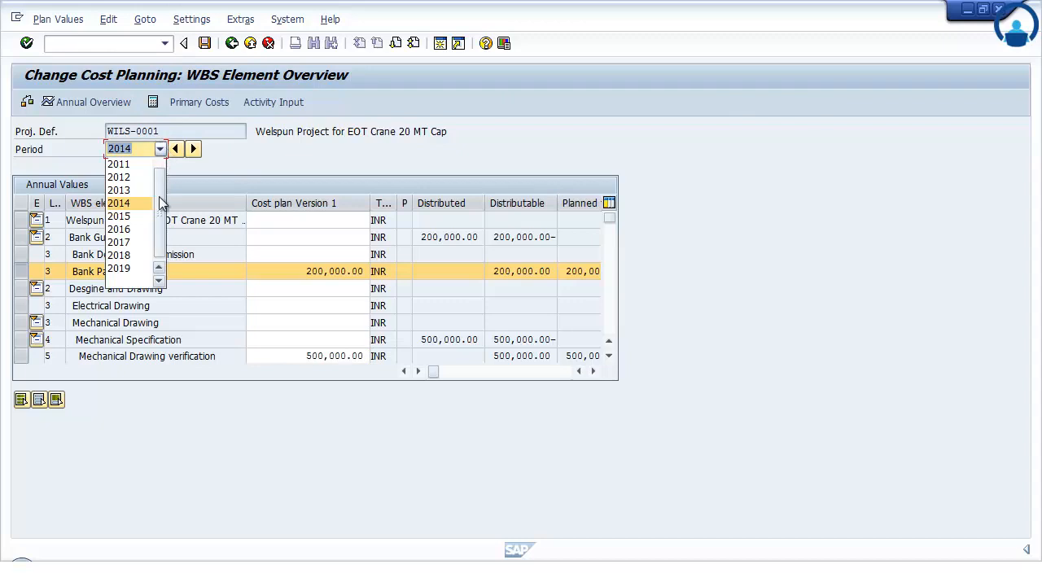
scroll(161, 173, up, 1)
click(143, 164)
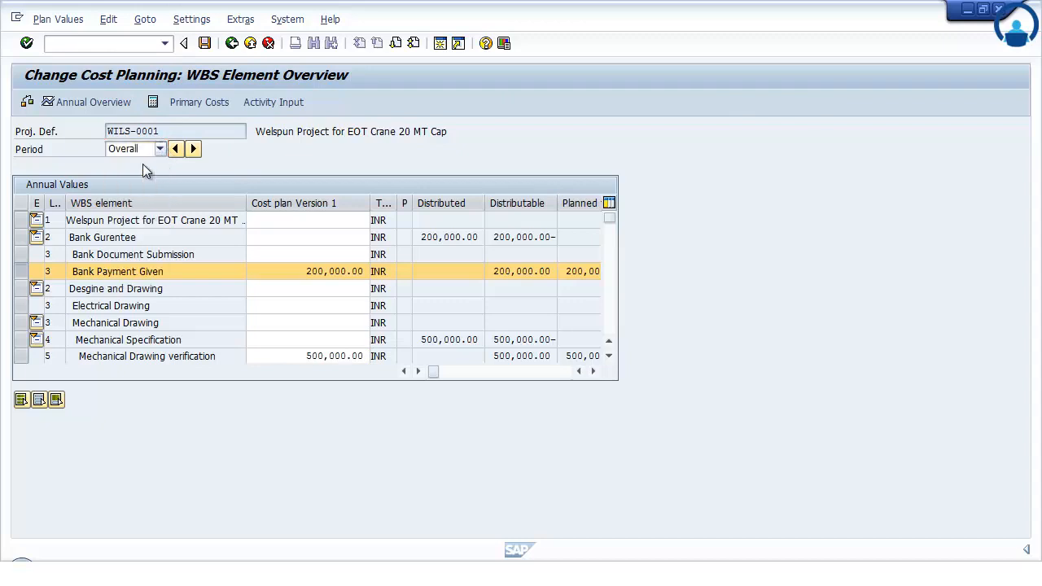
click(593, 372)
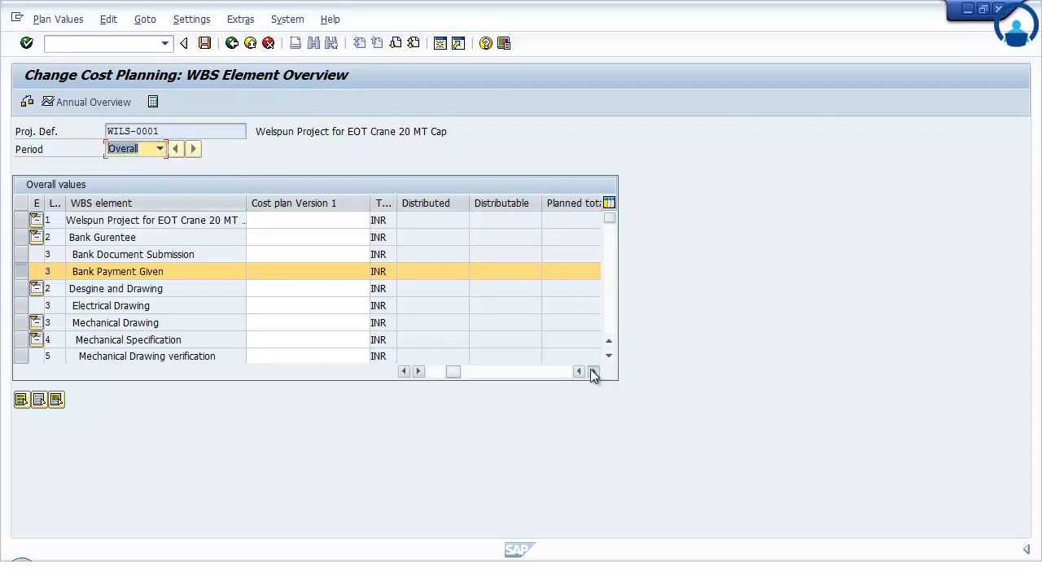
click(593, 371)
click(593, 372)
click(593, 371)
click(593, 371)
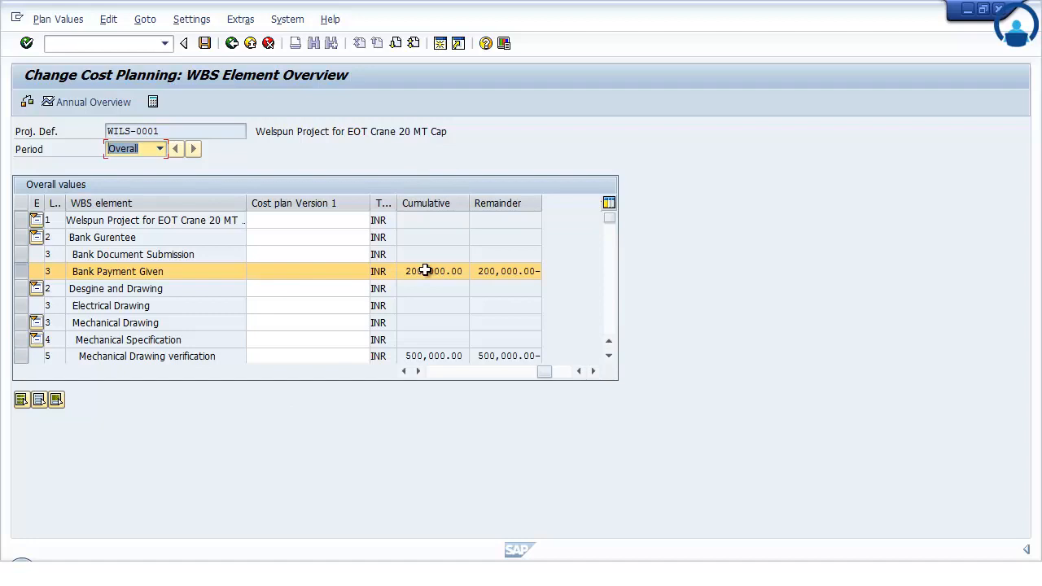
Step: Copy the Cumulative view at 100% with Overwrite into the overall cost plan of Bank Payment Given and Mechanical Drawing verification
click(20, 355)
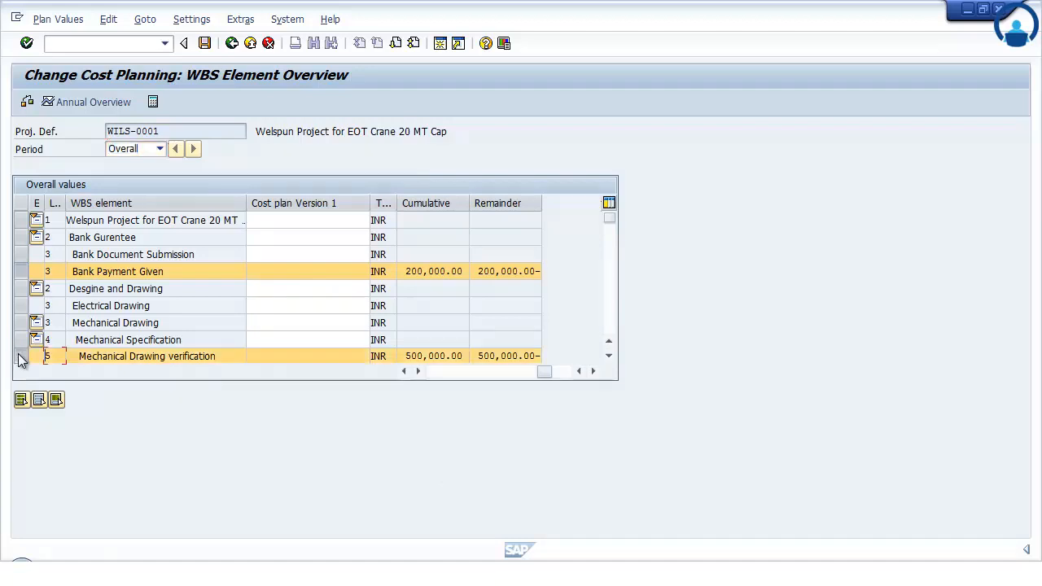
click(189, 18)
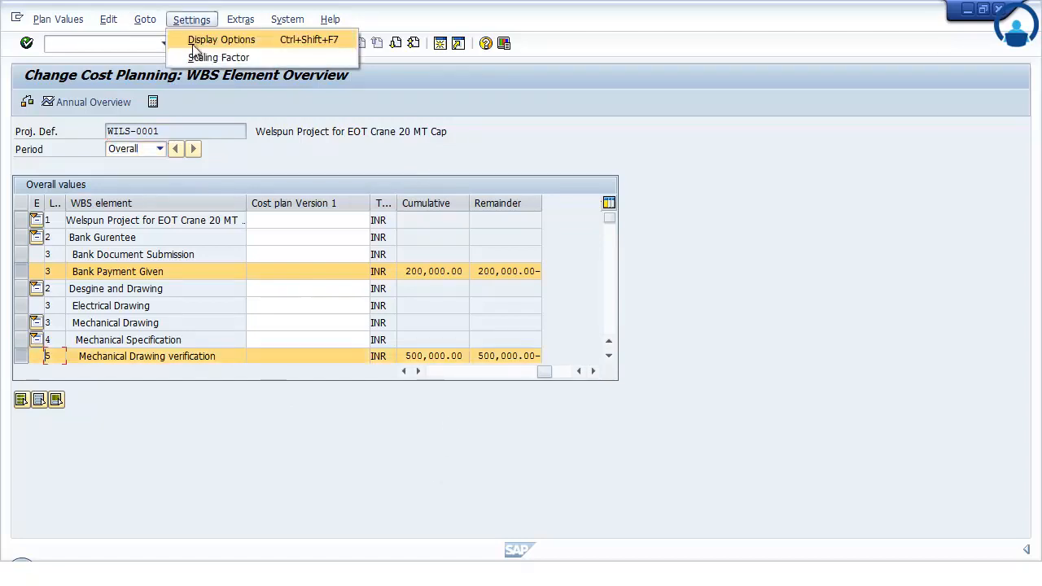
mouse_move(151, 21)
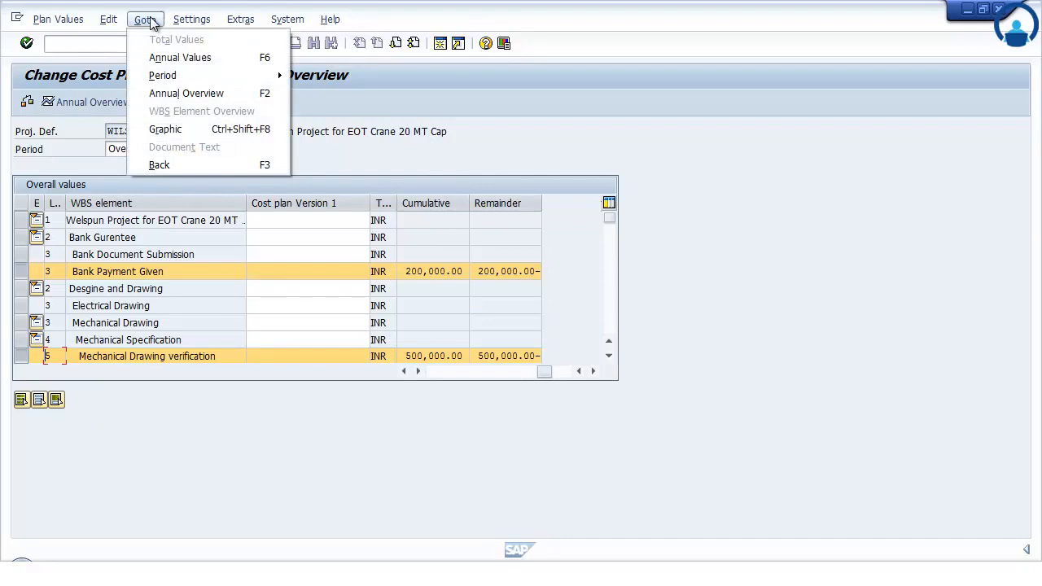
mouse_move(108, 19)
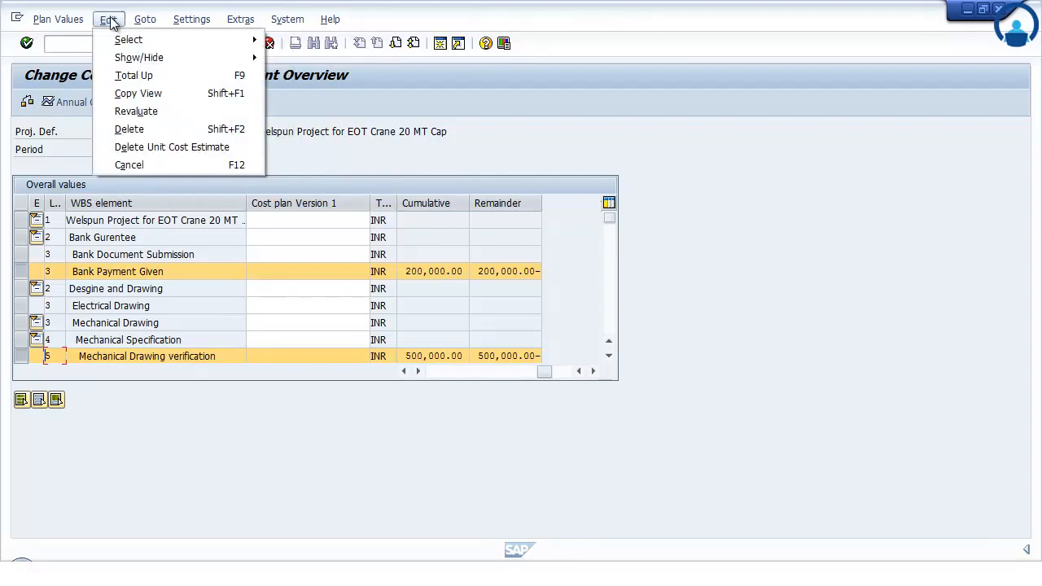
click(159, 92)
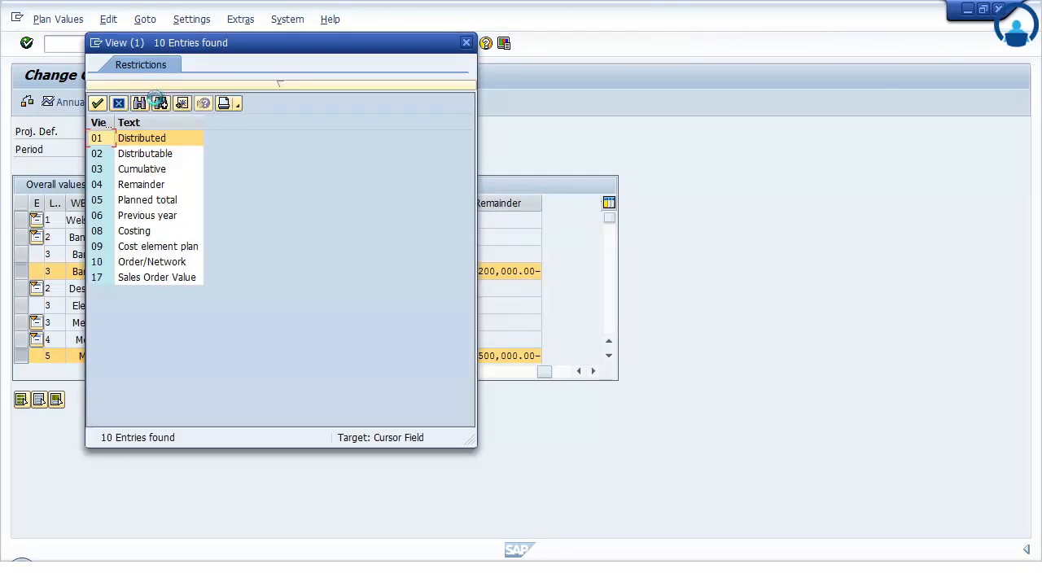
double_click(158, 168)
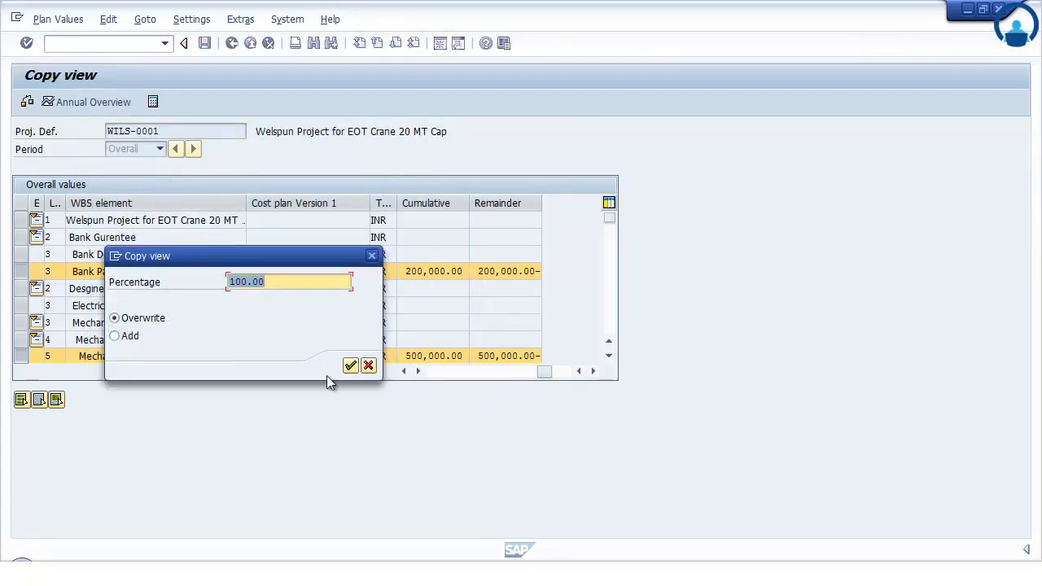
click(351, 366)
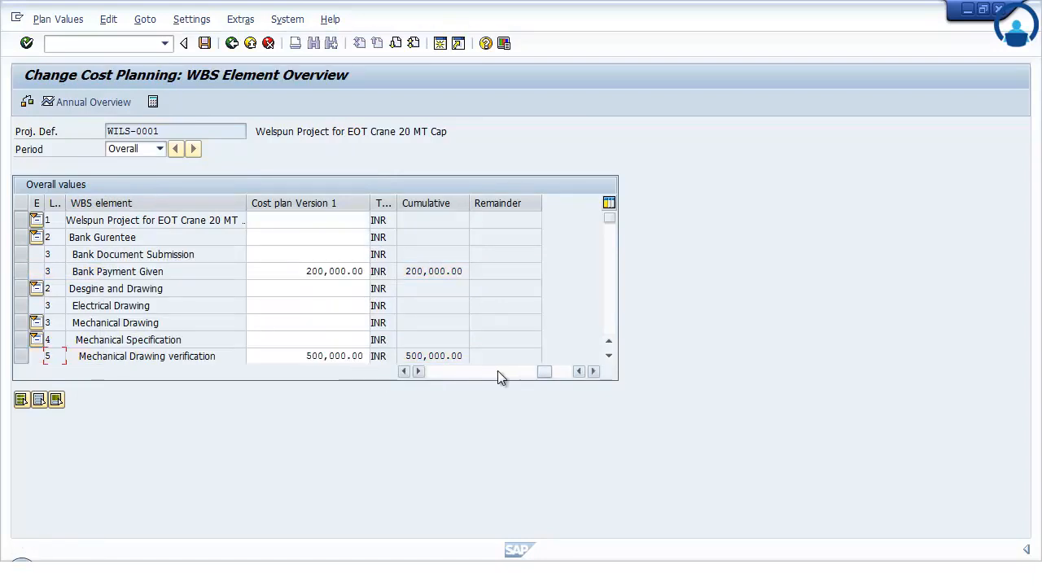
Step: Total up the plan costs across the WBS hierarchy, covering annual values from 2011 to 2019 and total values
drag(545, 371, 362, 371)
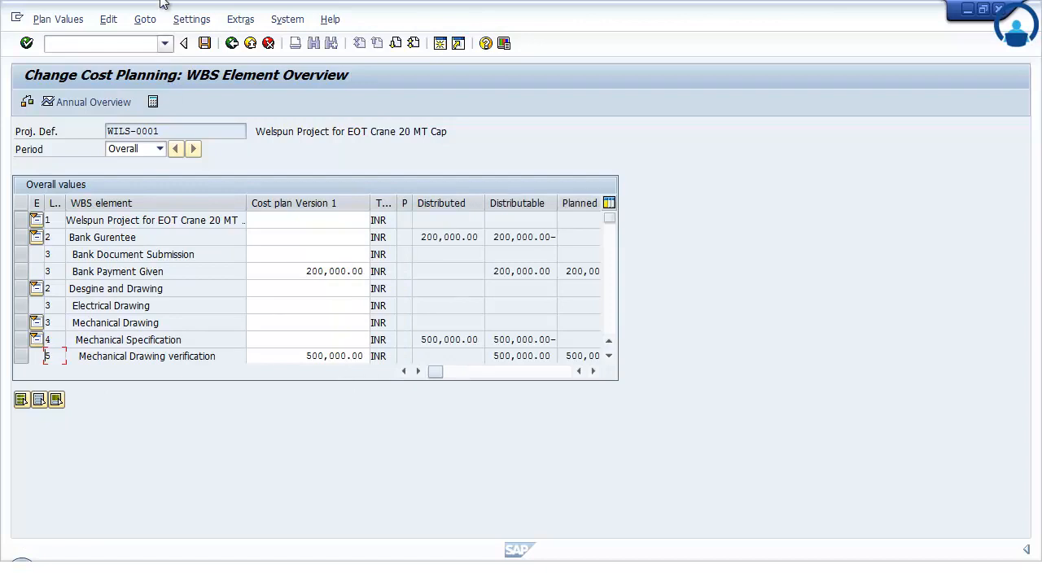
click(114, 19)
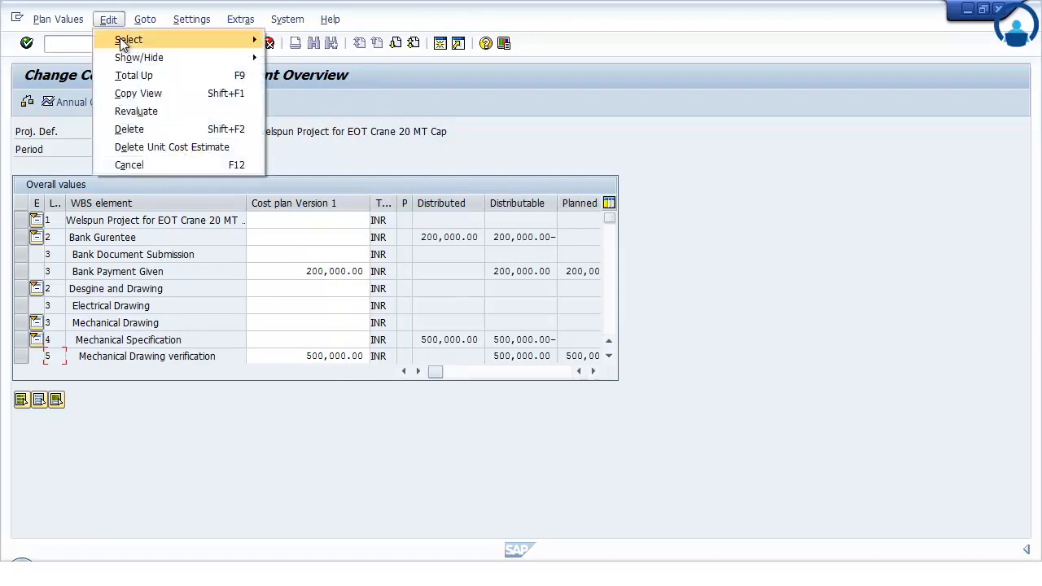
click(134, 75)
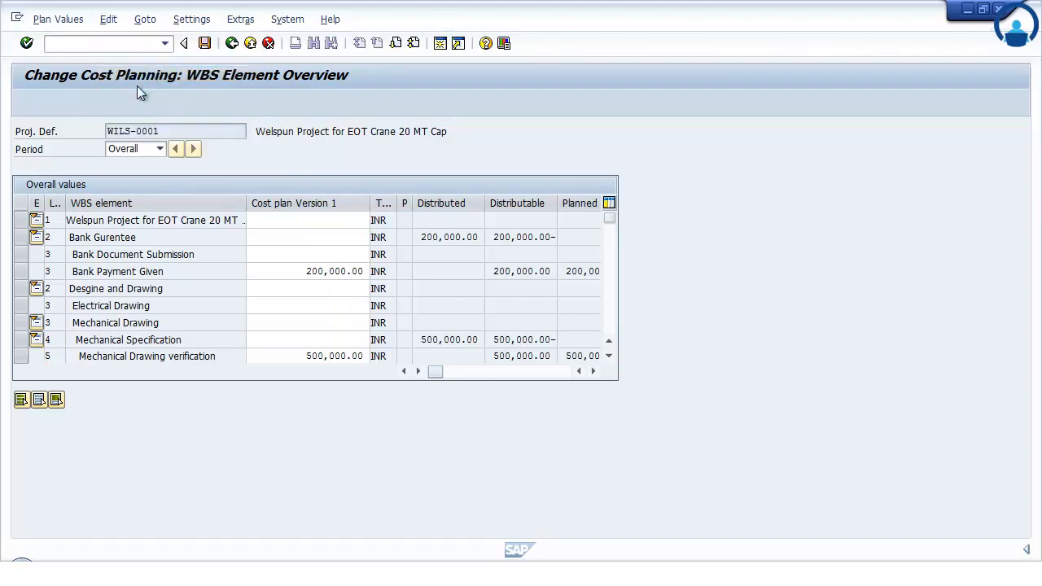
click(152, 245)
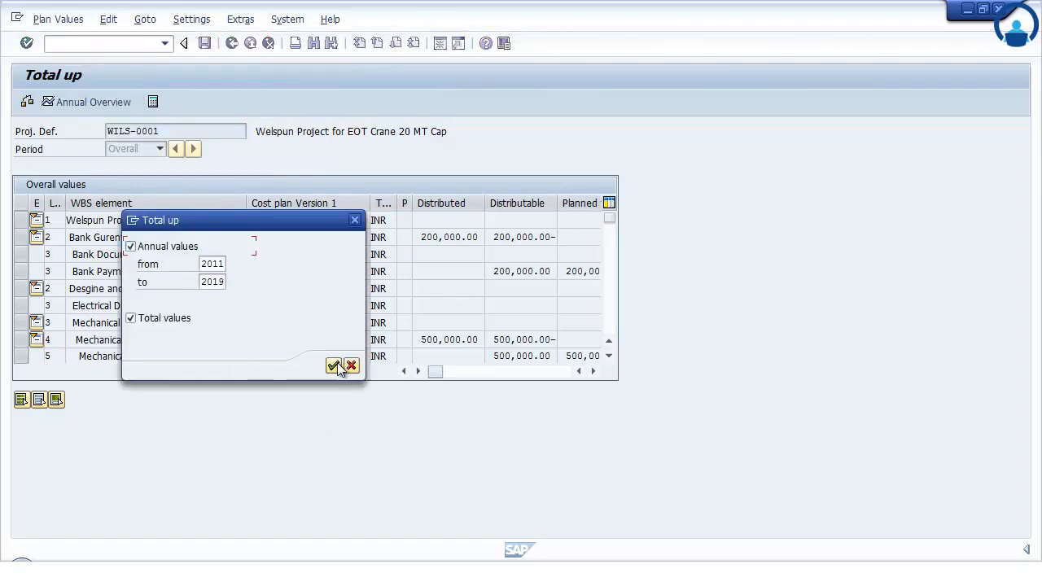
click(333, 367)
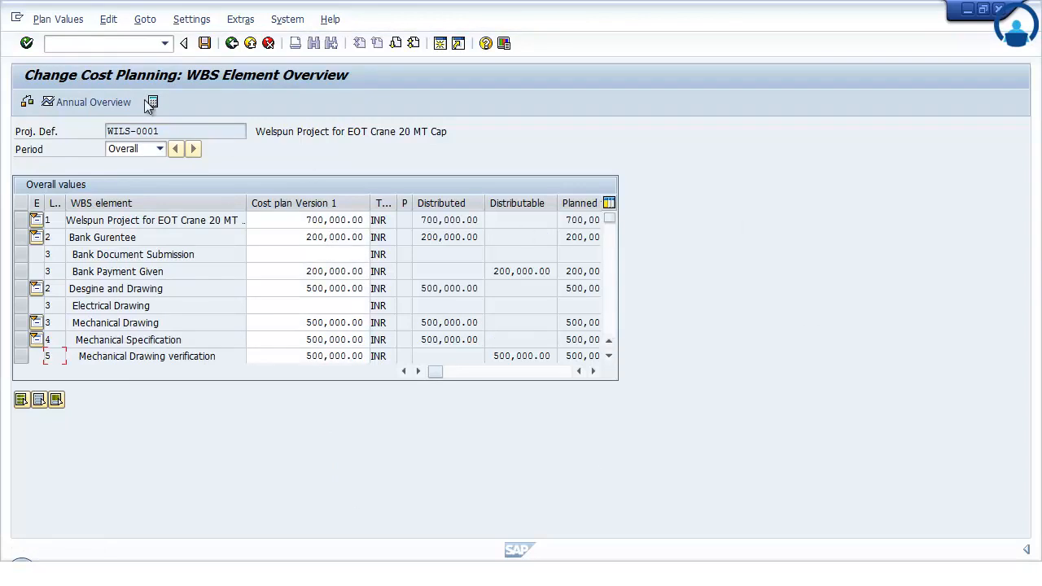
Step: Save the cost plan of WILS-0001 and exit Change Cost Planning to the SAP Easy Access menu
click(28, 103)
click(205, 43)
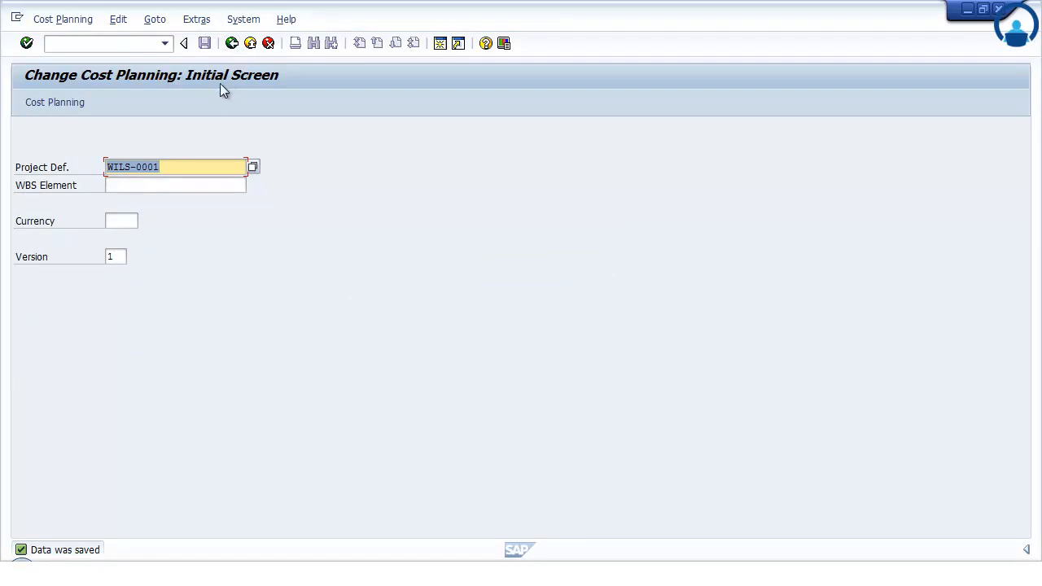
click(234, 44)
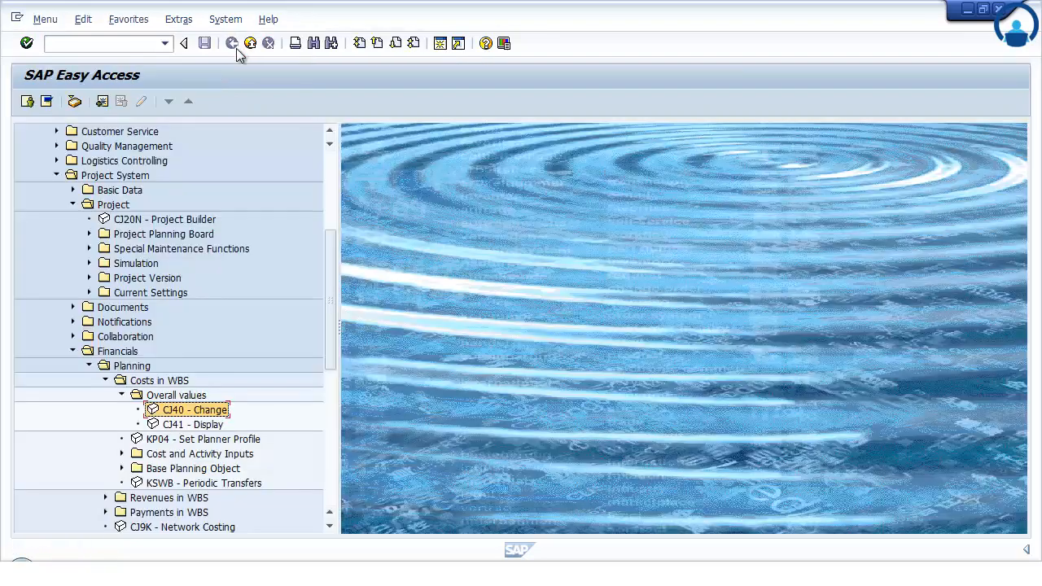
Step: Open CJ9BS - Copy WBS Plan to Plan (Indiv.) from the Copy Costs and Revenues folder of Financials Planning
scroll(121, 305, down, 4)
click(122, 307)
click(123, 308)
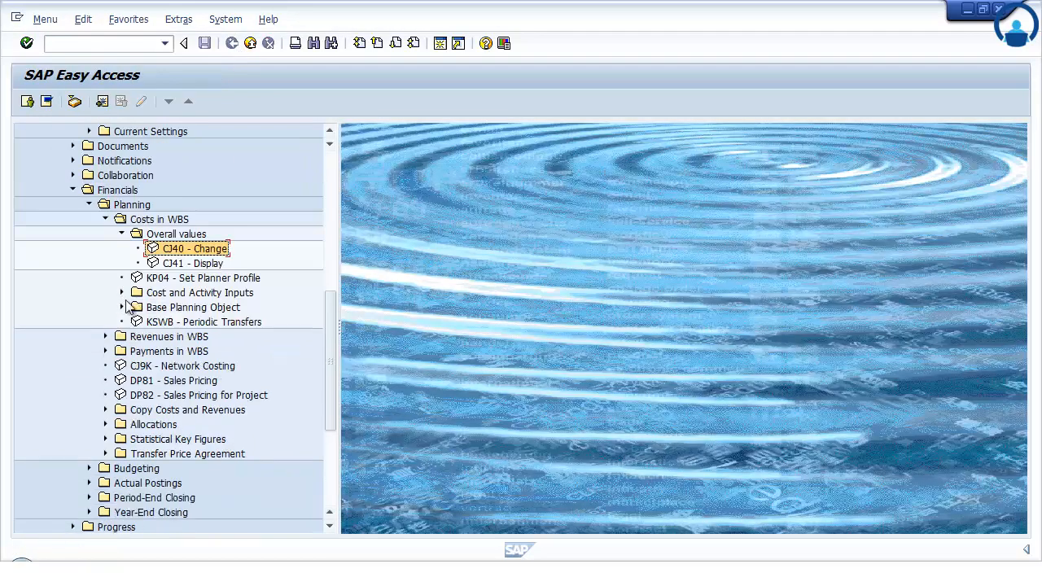
click(122, 294)
click(122, 293)
click(105, 411)
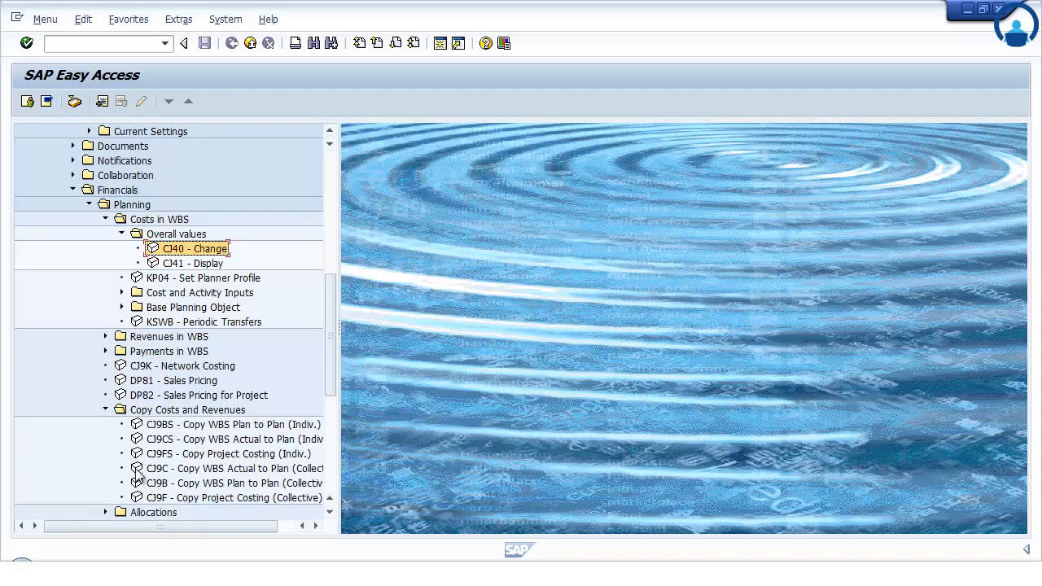
double_click(278, 425)
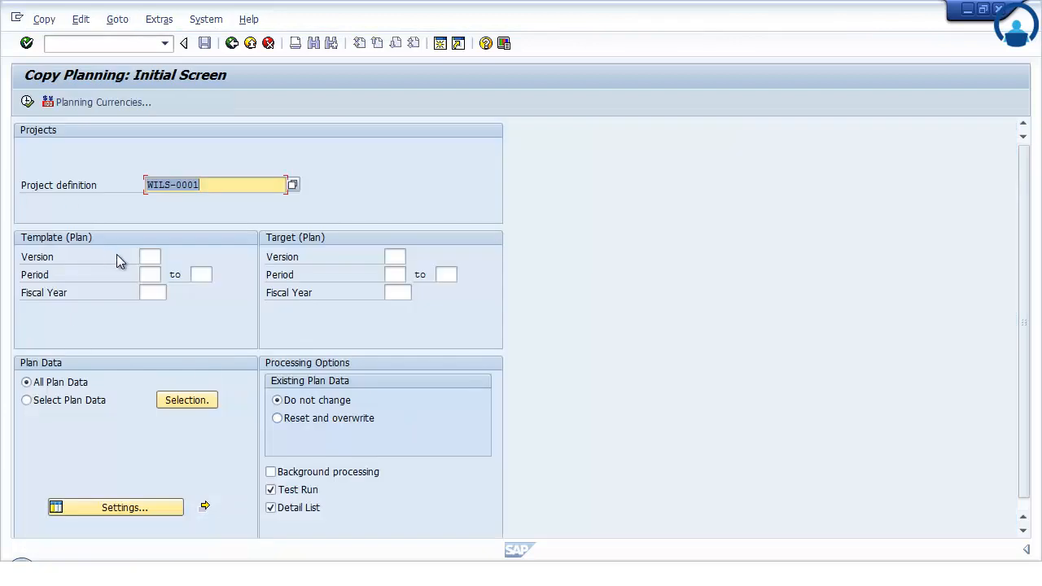
Step: Set the template plan to version 1, periods 1 to 12 and fiscal year 2014, and the target version to 0
click(150, 256)
text(1)
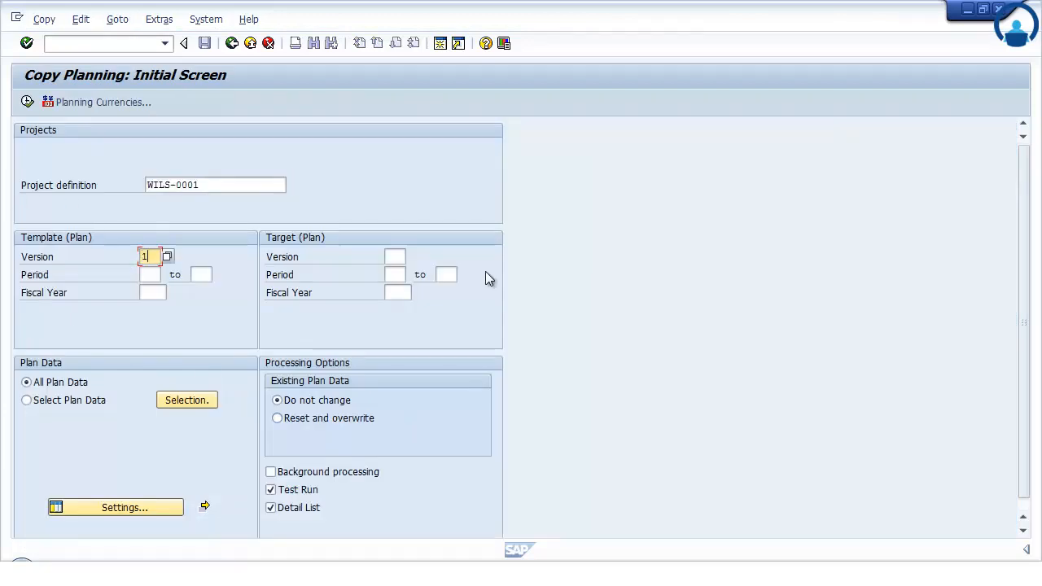
click(154, 274)
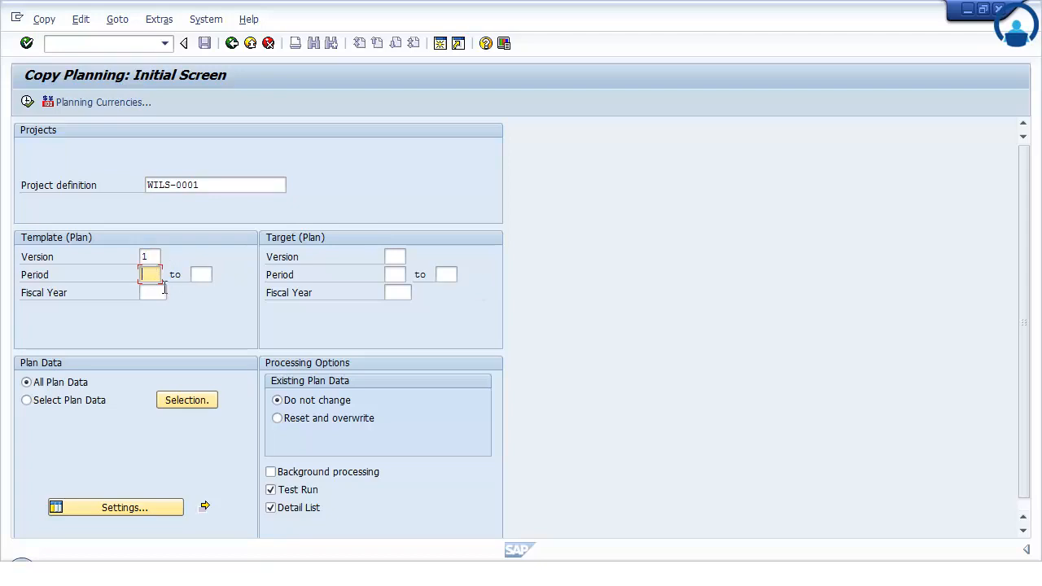
text(1)
key(Tab)
text(12)
click(152, 293)
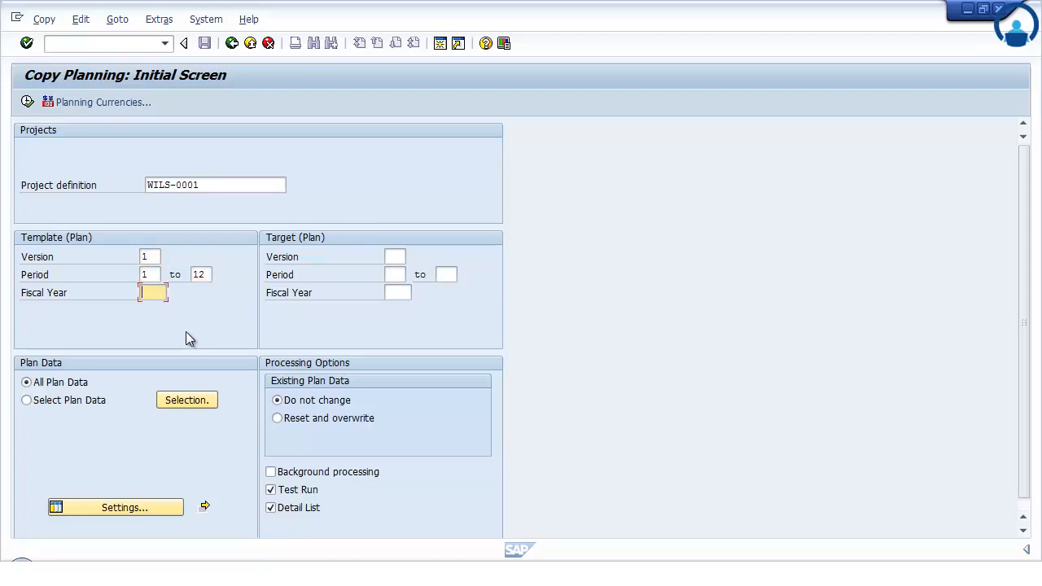
text(2014)
click(403, 256)
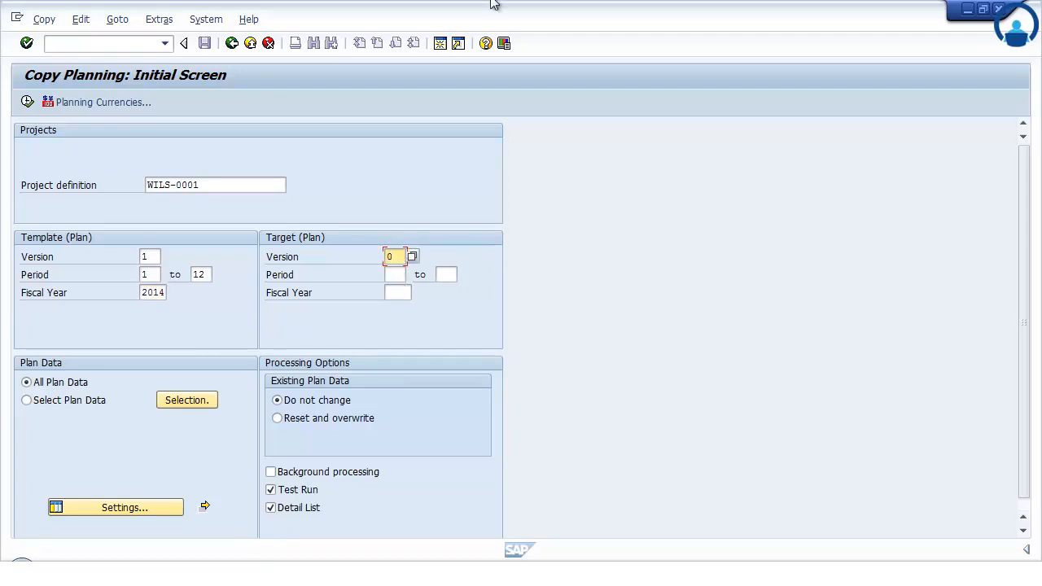
Step: Start CJ40 in a new session and check the version 1 cost plan of WILS-0001
click(439, 43)
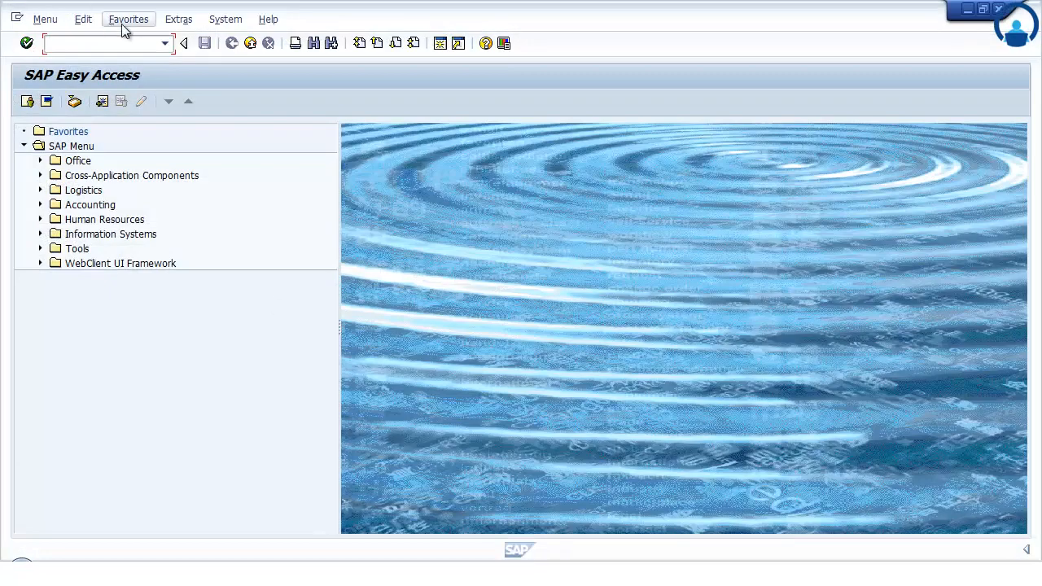
click(165, 43)
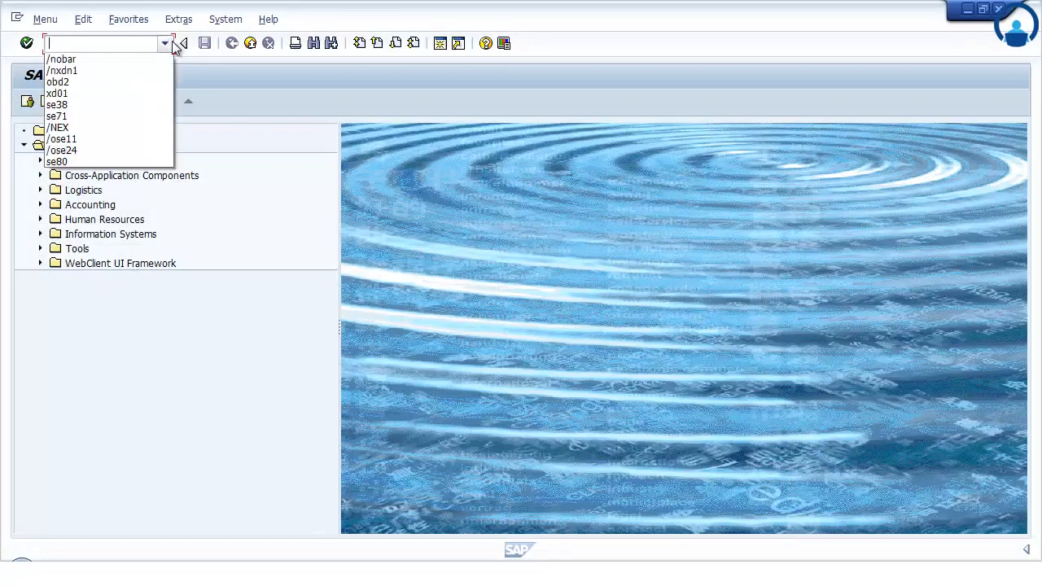
click(121, 43)
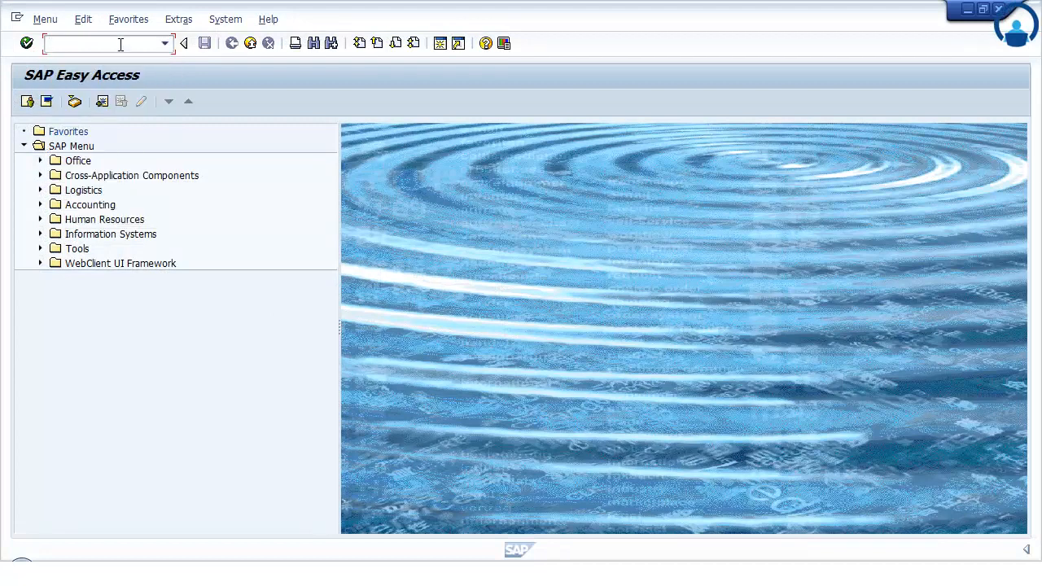
text(CJ40)
key(Return)
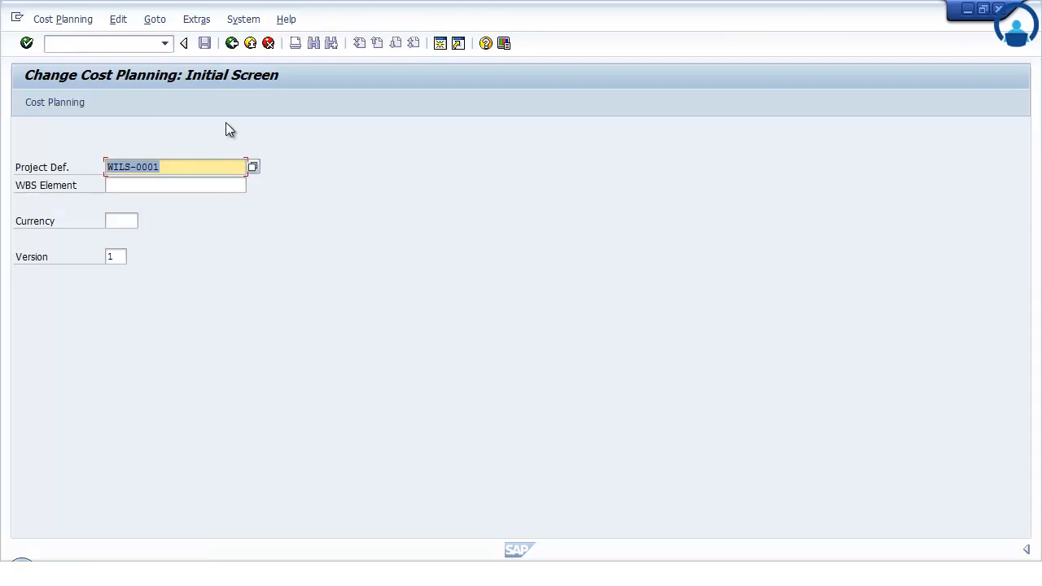
click(124, 257)
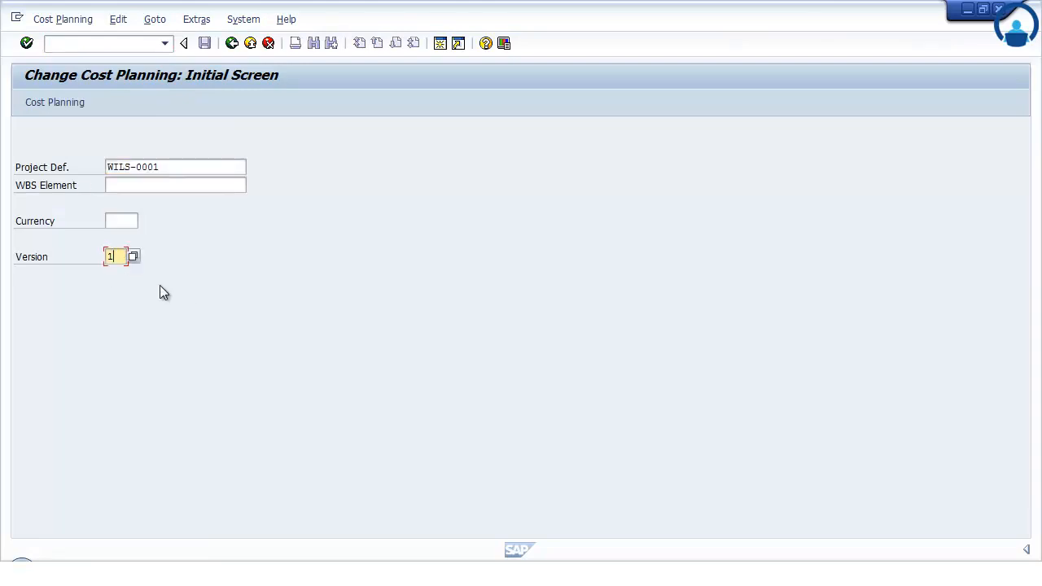
key(Return)
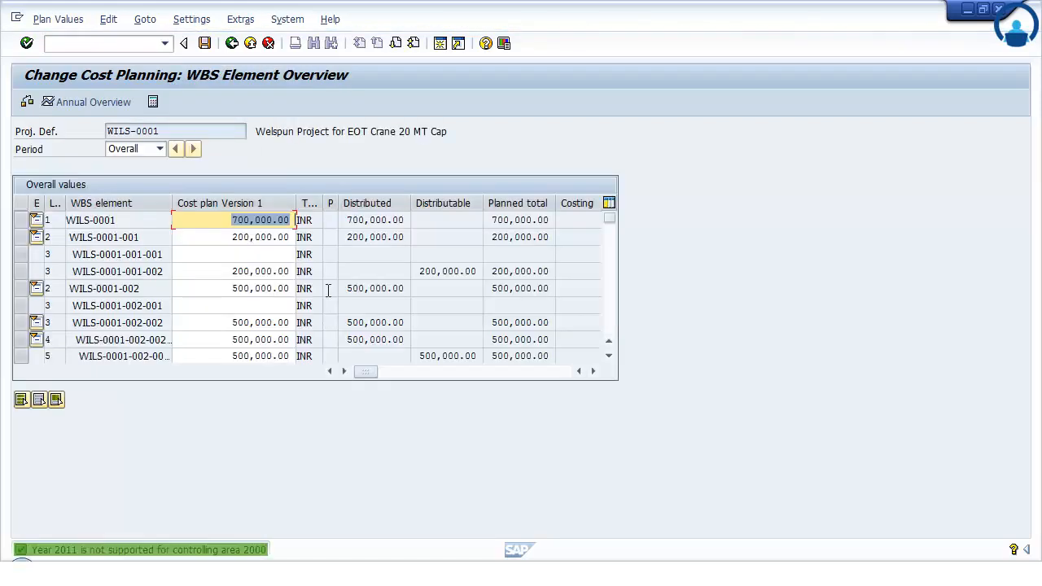
Step: Check the version 0 cost plan of WILS-0001 and return to the initial screen of Change Cost Planning
click(233, 45)
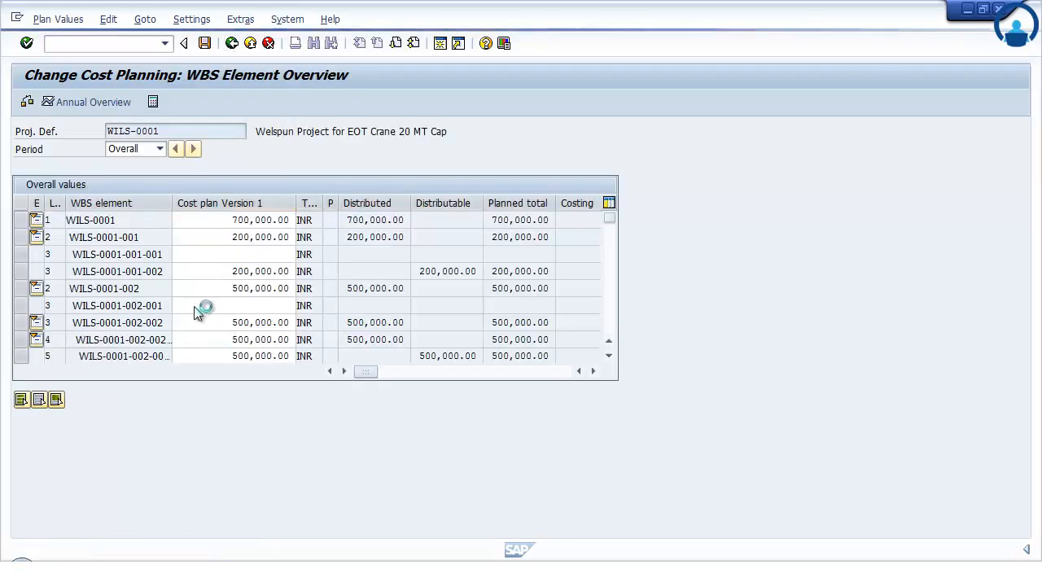
key(BackSpace)
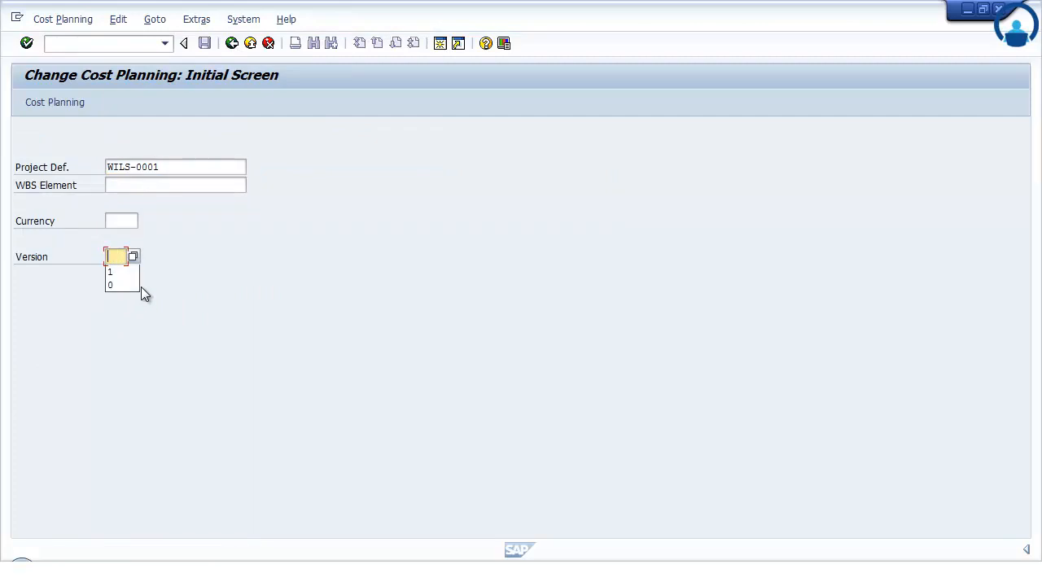
text(0)
key(Return)
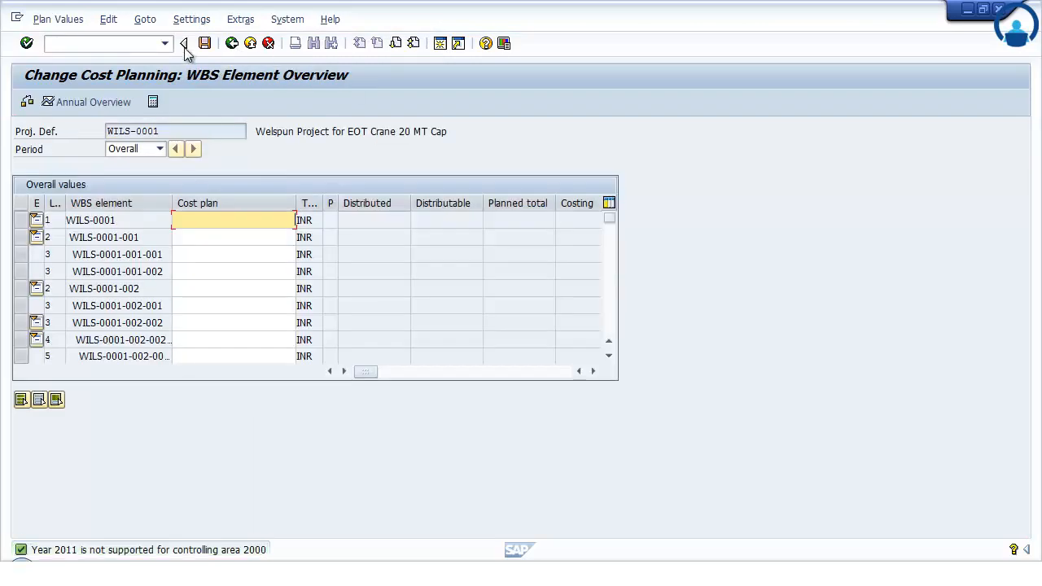
click(235, 45)
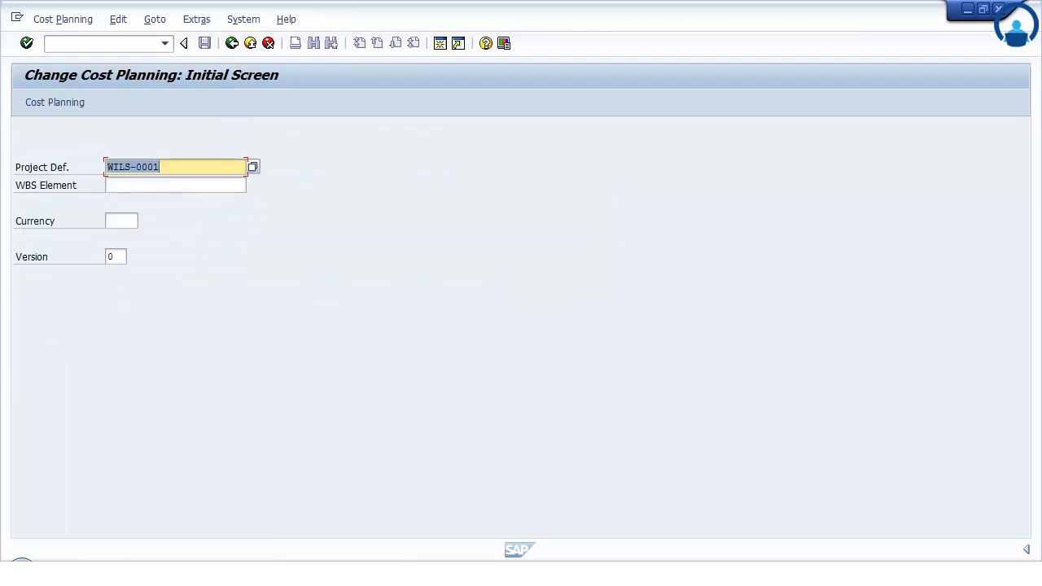
Step: Back in the Copy Planning session, set the target to periods 1 to 12 and fiscal year 2014, and execute the test run
click(365, 498)
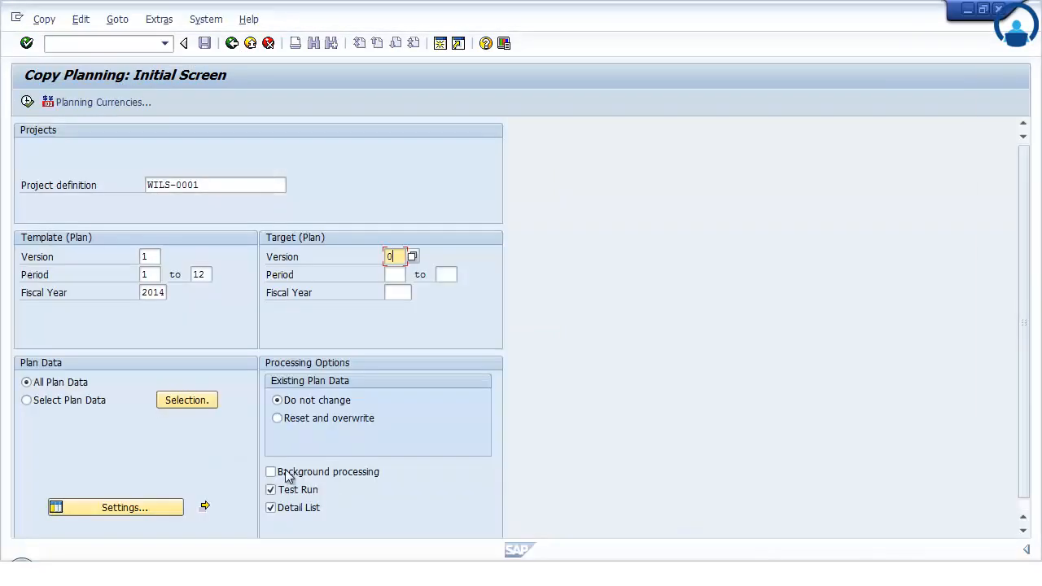
key(Tab)
text(1)
key(Tab)
text(12)
key(Tab)
text(2014)
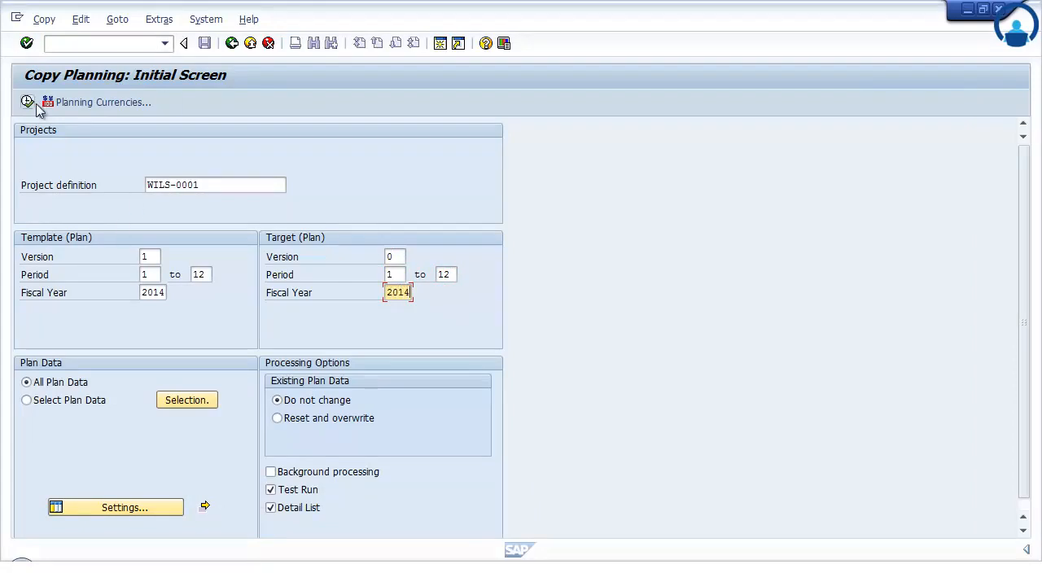
click(26, 101)
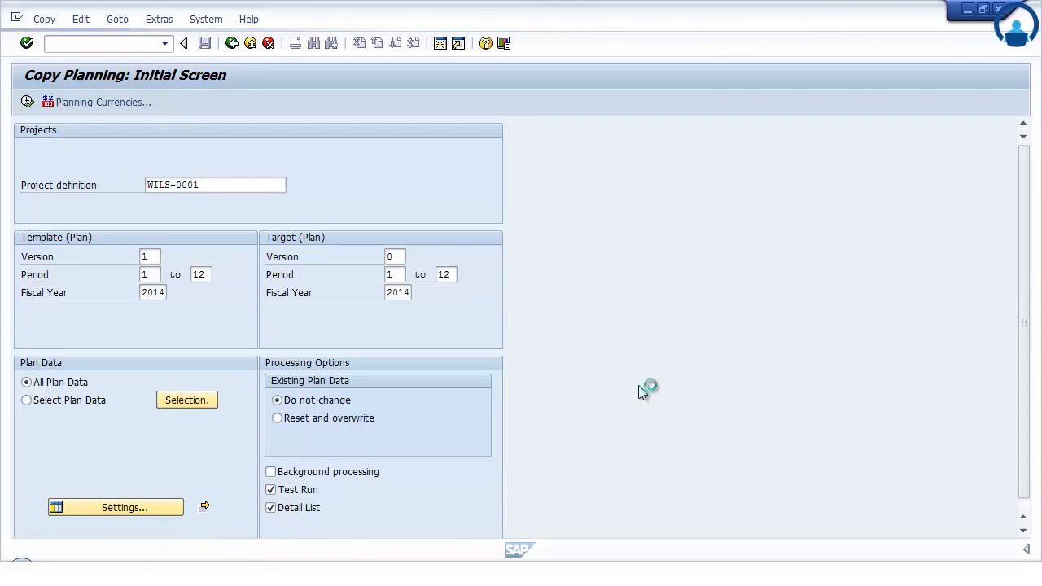